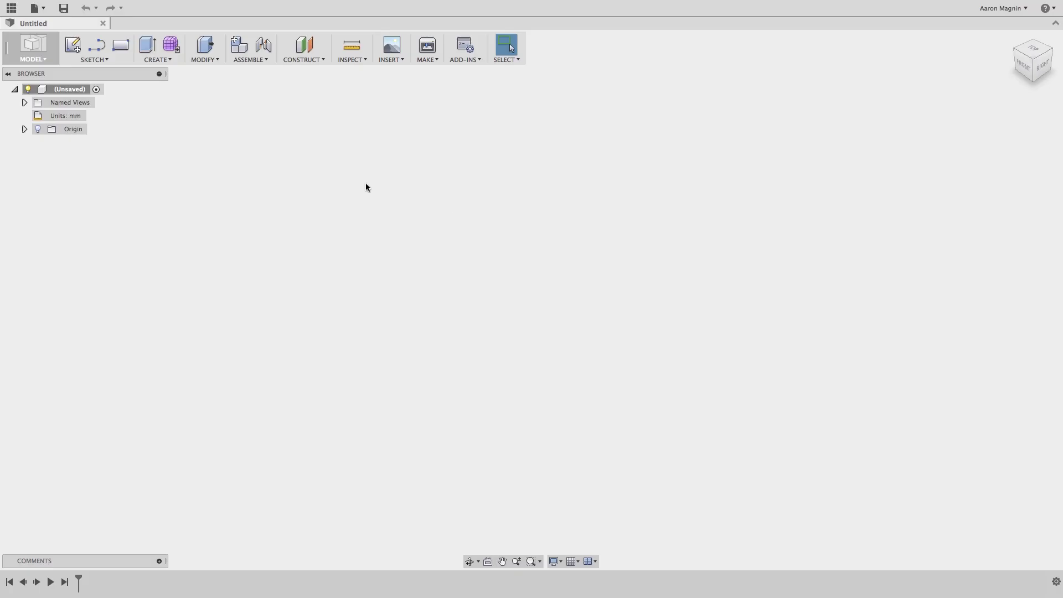
- Check which file types are supported for creating a new design from a file, without opening one
click(45, 9)
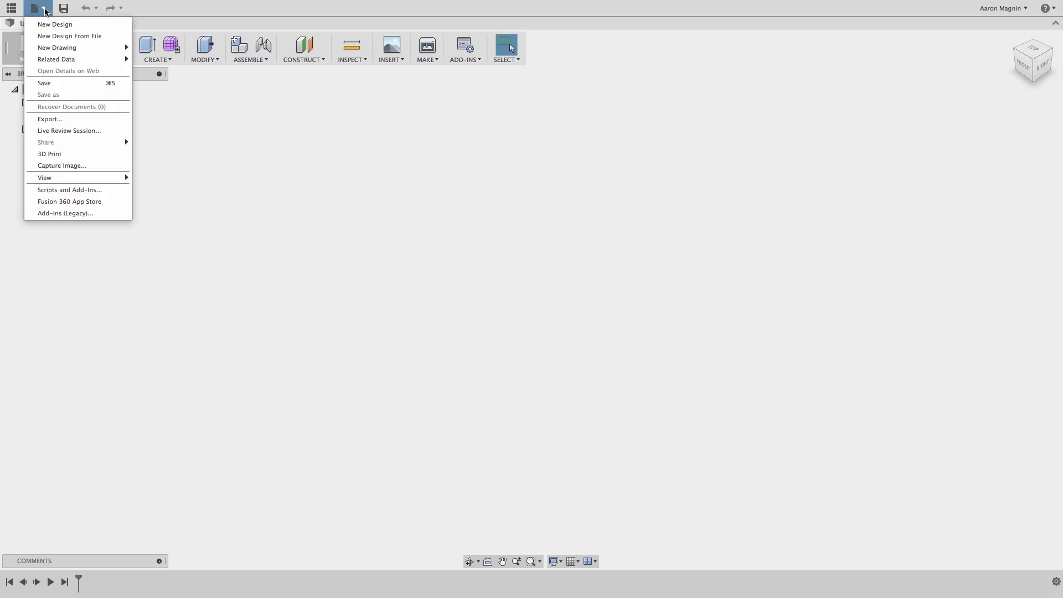
click(80, 35)
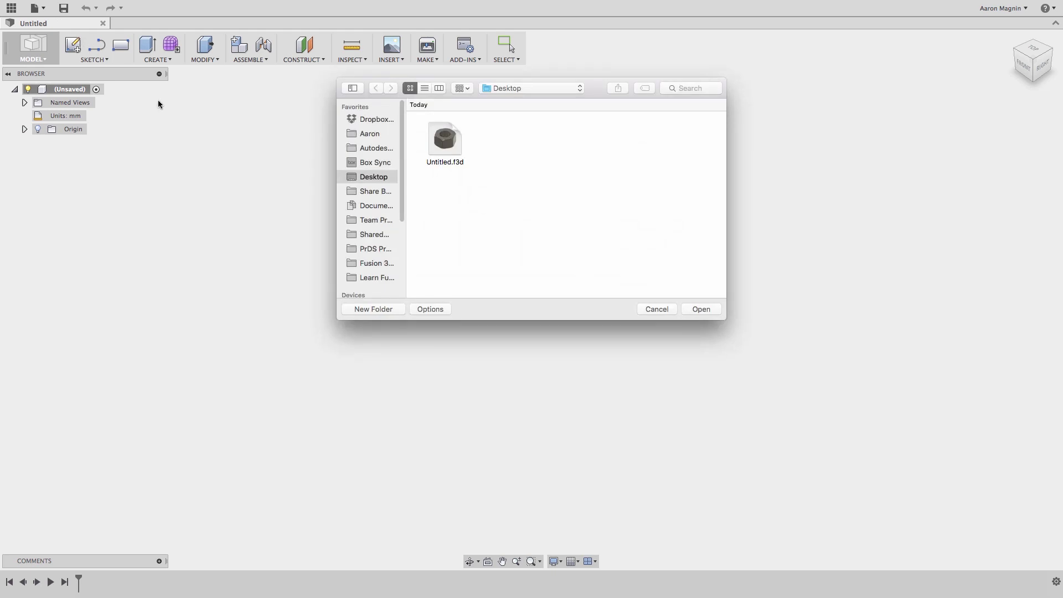
click(414, 311)
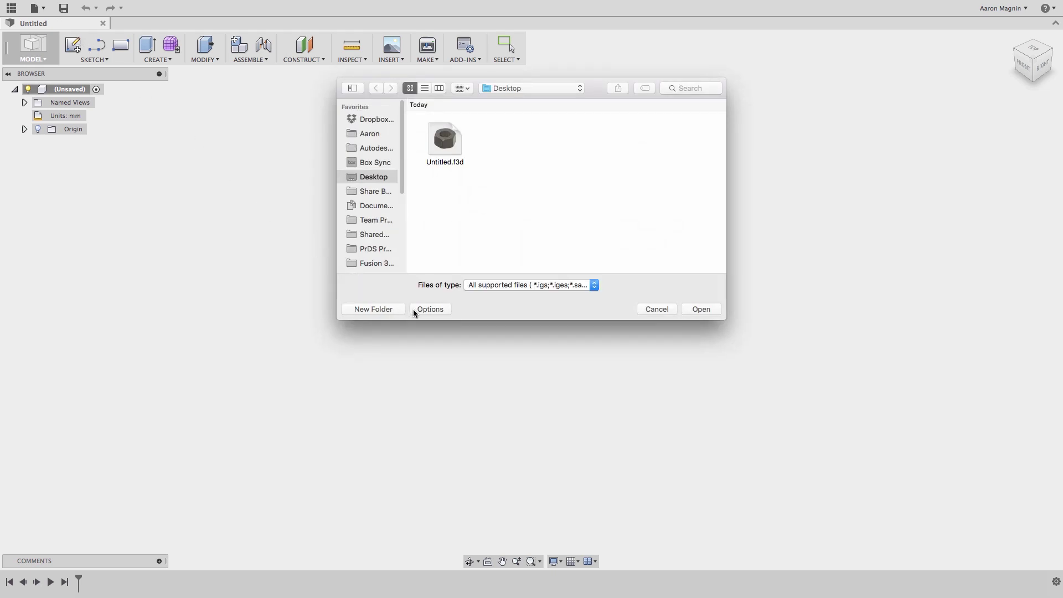
click(579, 285)
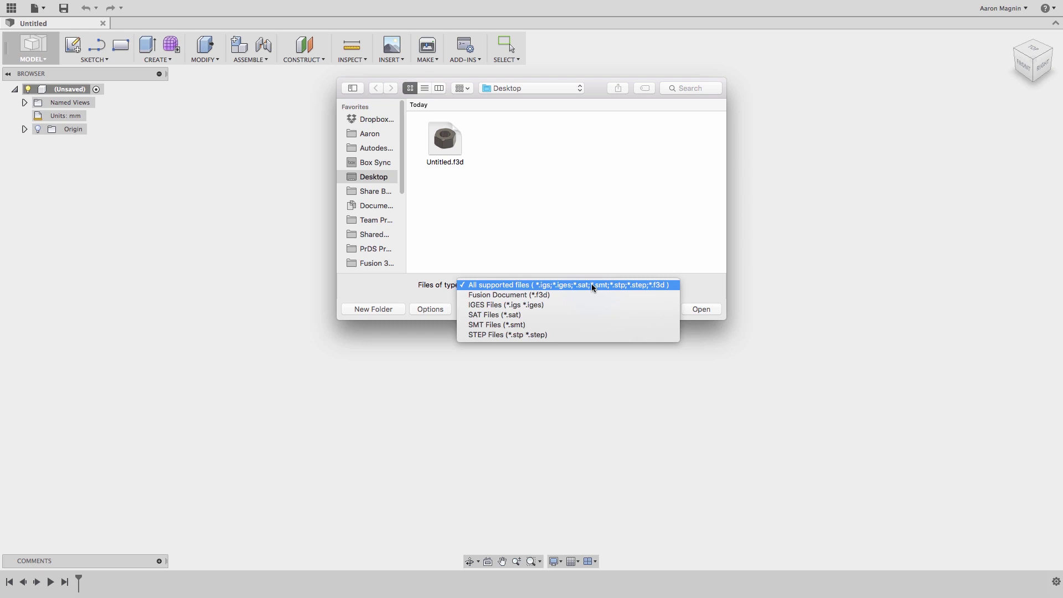
click(591, 284)
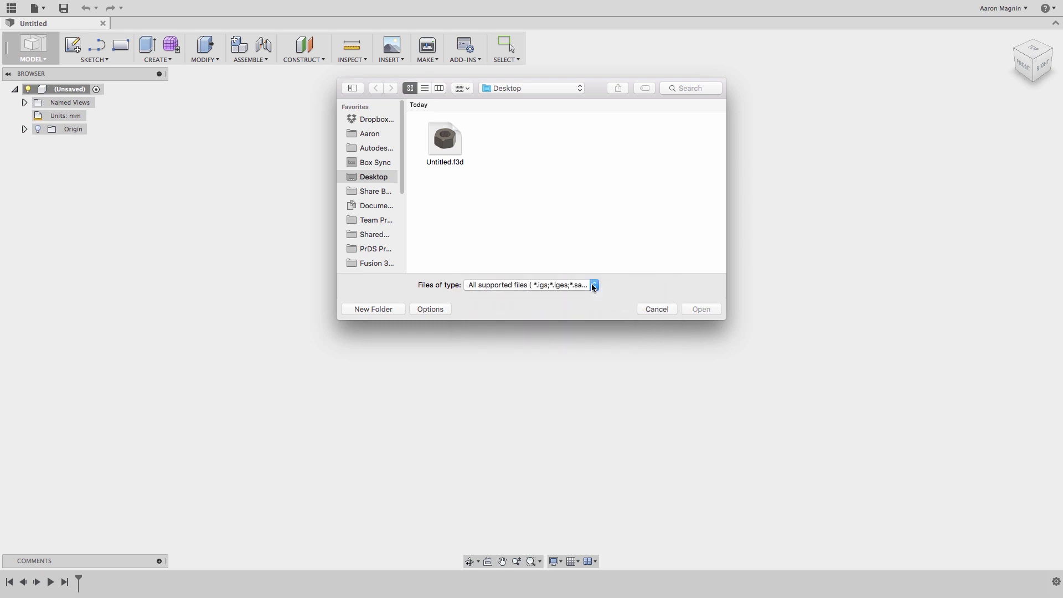
click(644, 308)
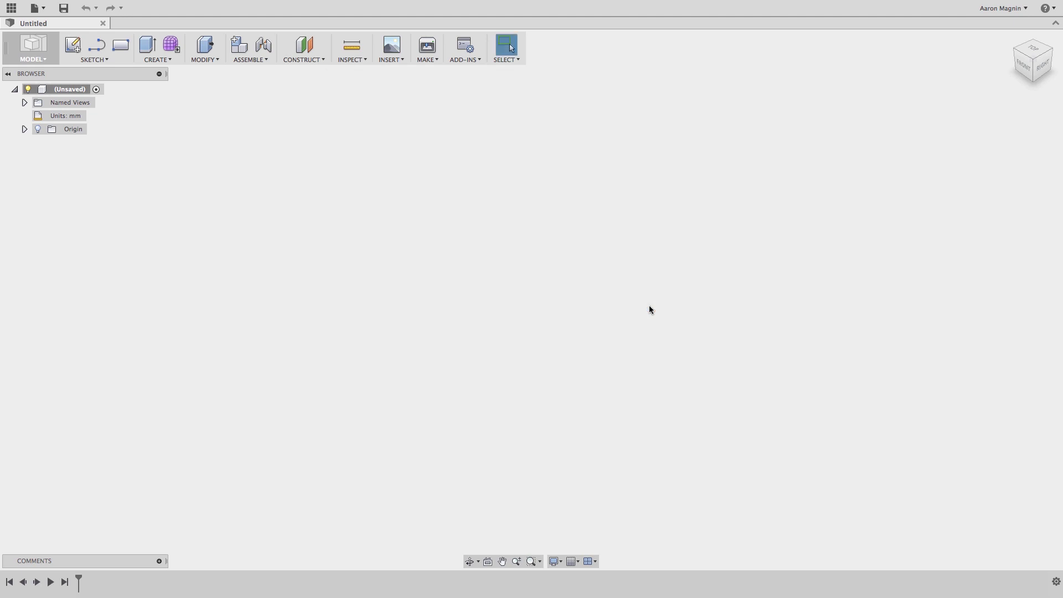
- Show the cloud projects, filter them by "gr" to pin the Grinder Vise project, and clear the filter
click(11, 9)
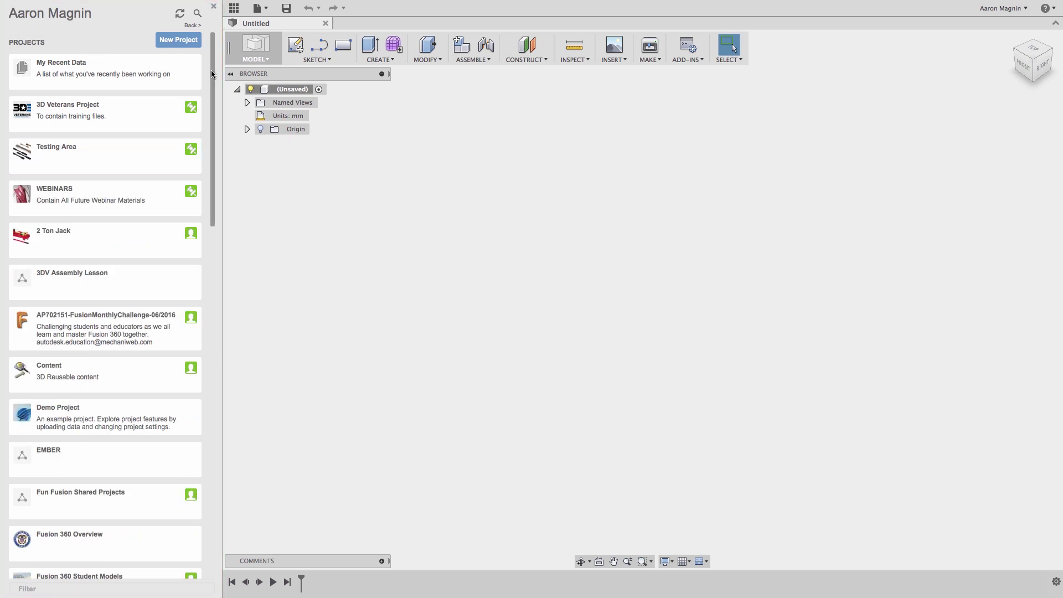
drag(213, 75, 209, 439)
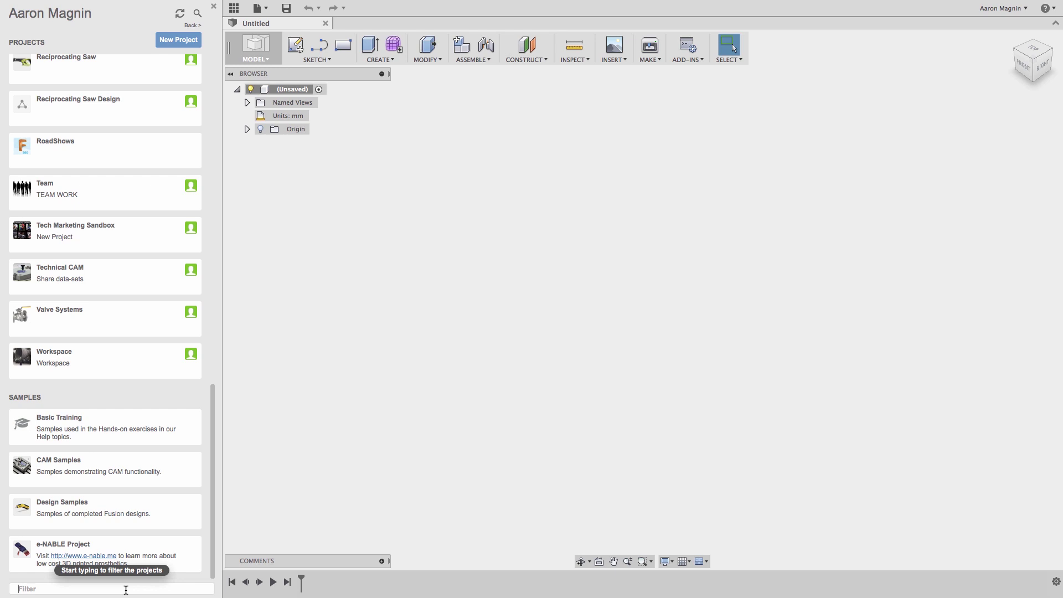
text(gr)
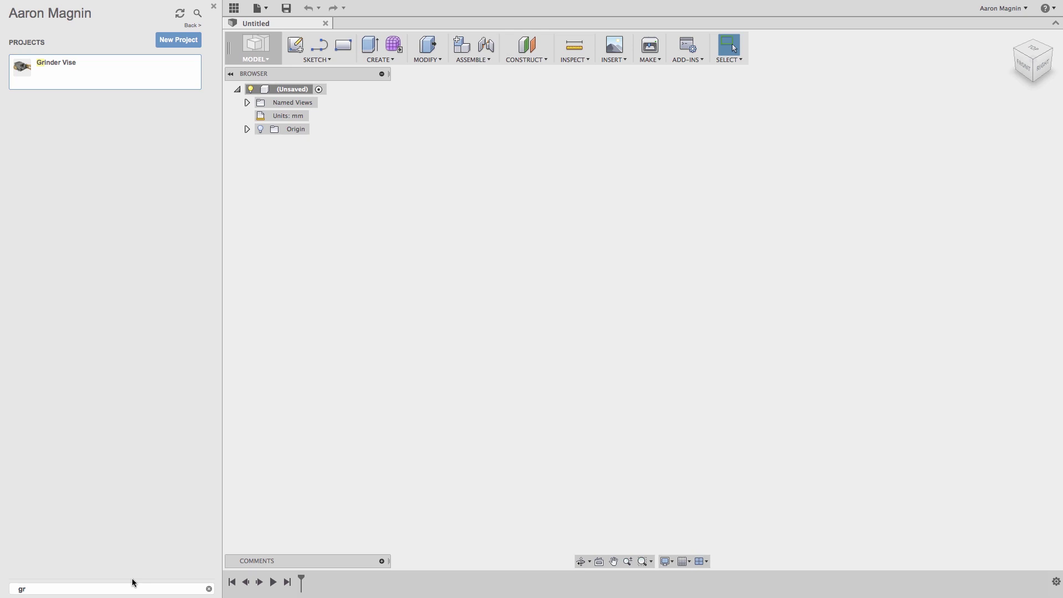
mouse_move(168, 78)
click(209, 588)
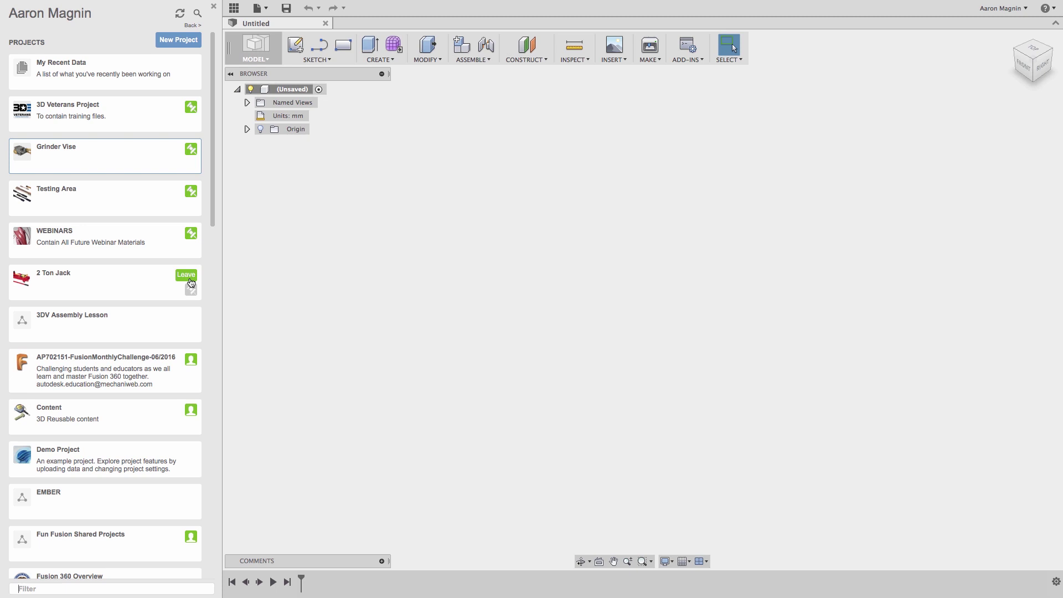
- Open the Grinder Vise project and create a folder named Marketing in it
click(121, 164)
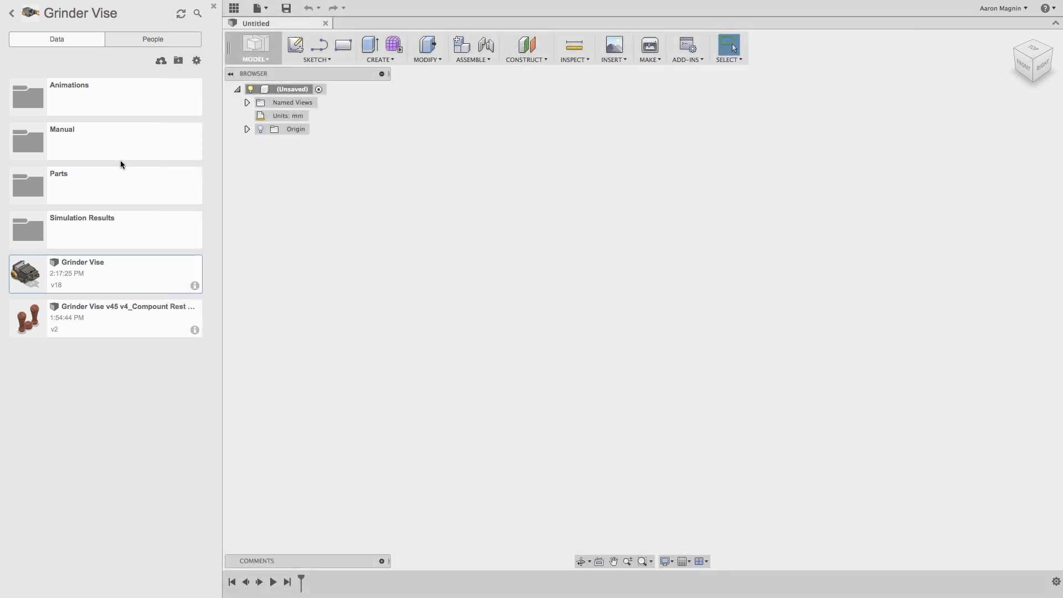
click(178, 60)
text(Ma)
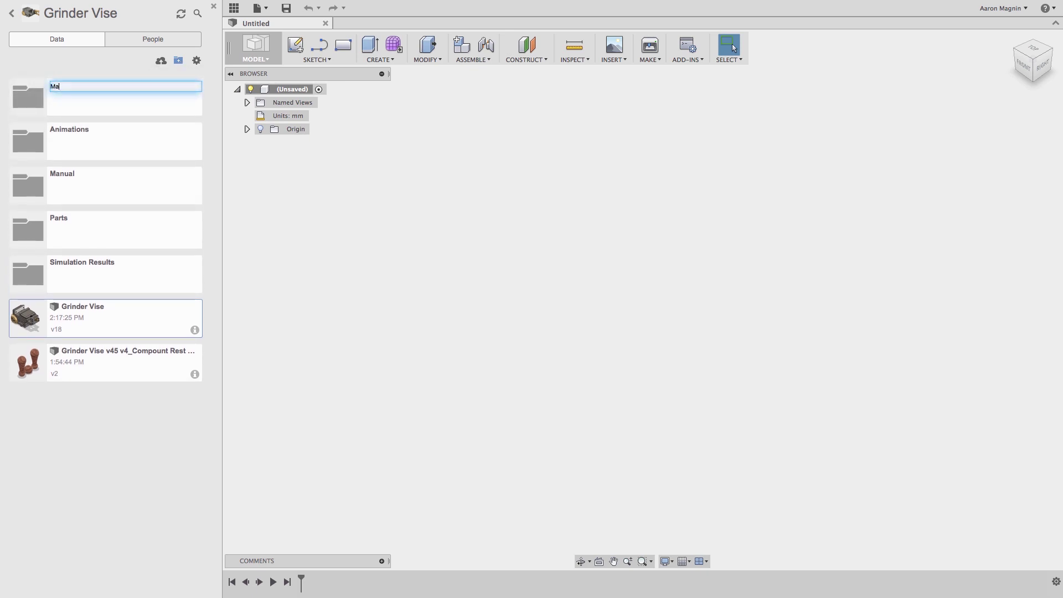
text(rketing)
key(Return)
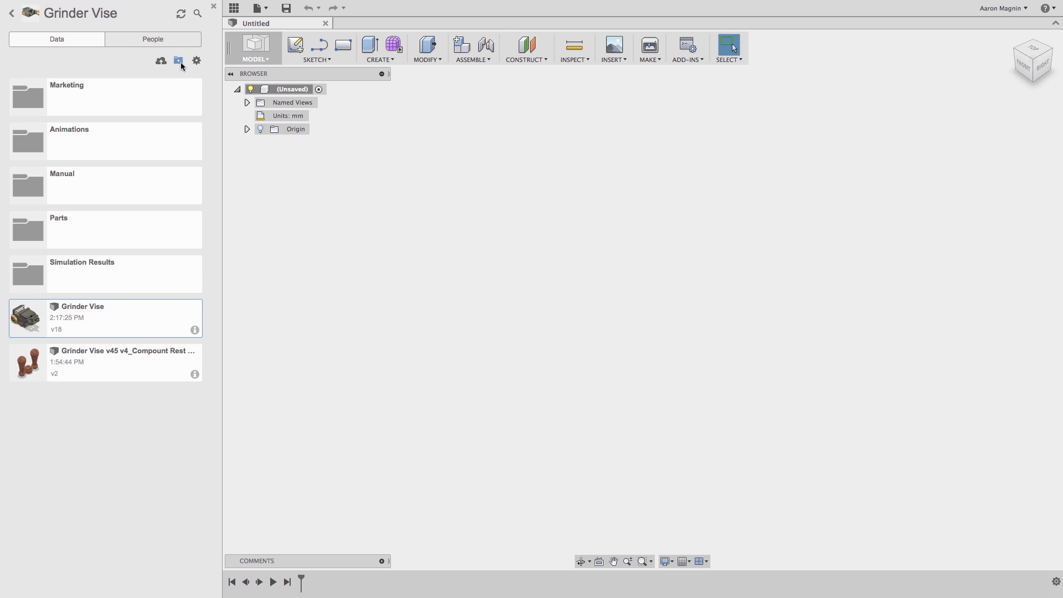
- Review the project's members and preview its data in grid view before returning to list view
click(174, 39)
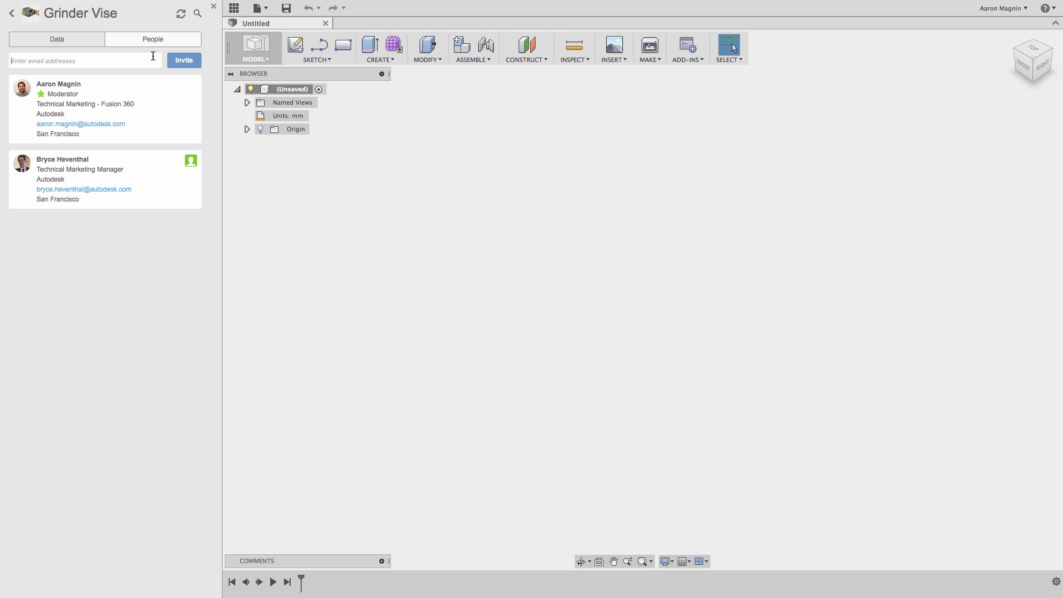
click(94, 40)
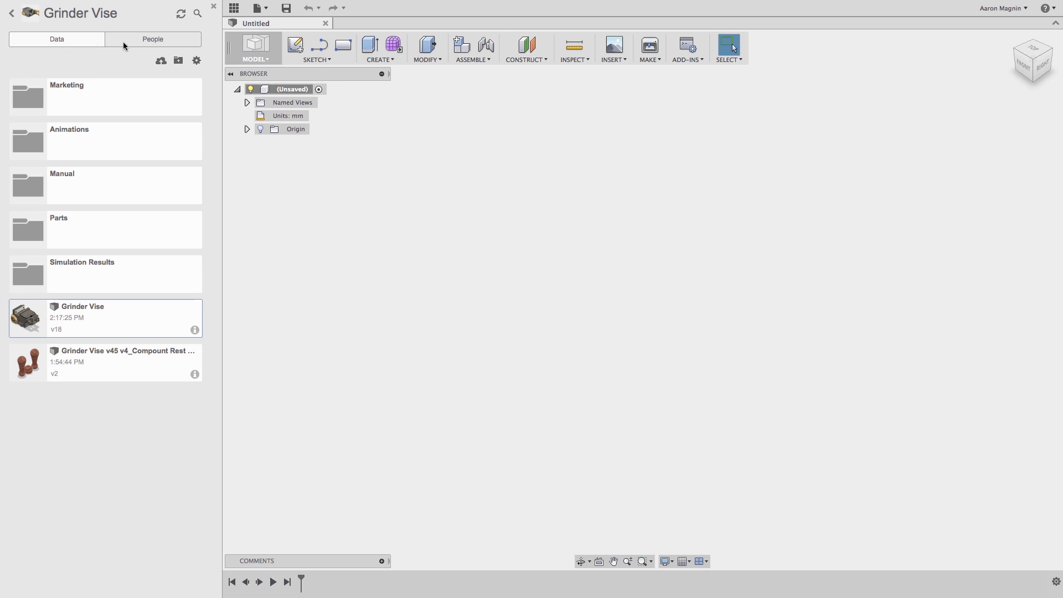
click(196, 61)
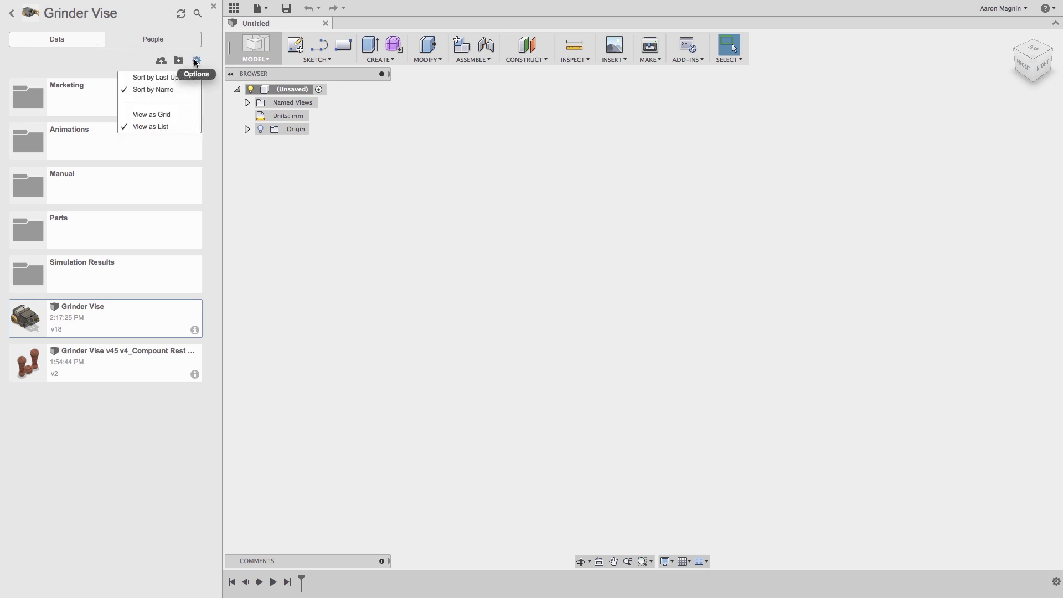
click(180, 114)
click(196, 61)
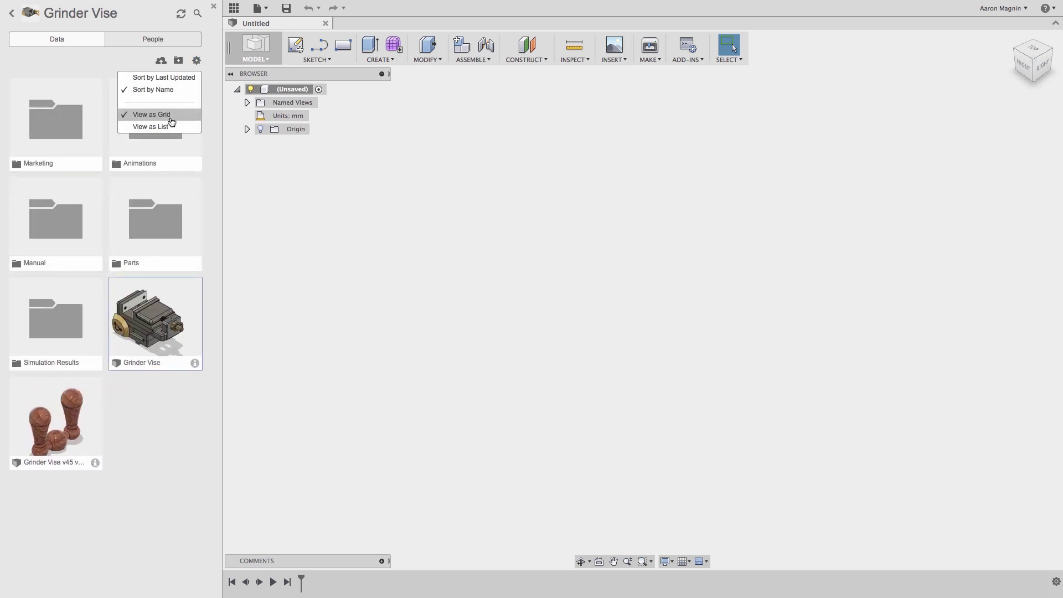
click(170, 125)
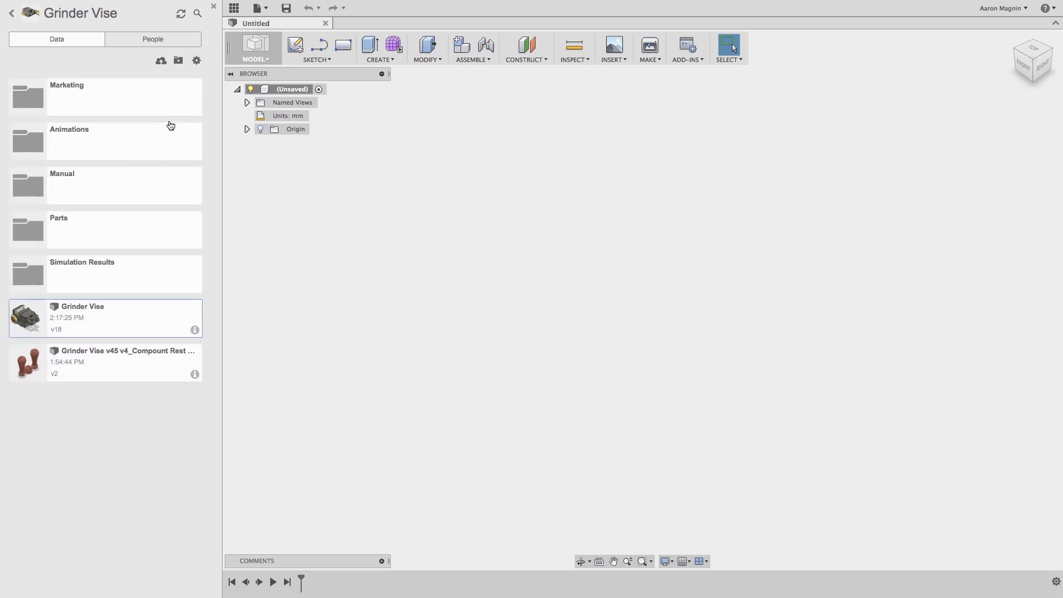
- Expand the Grinder Vise design's full version history, open version 4 for viewing, and close it again
click(195, 330)
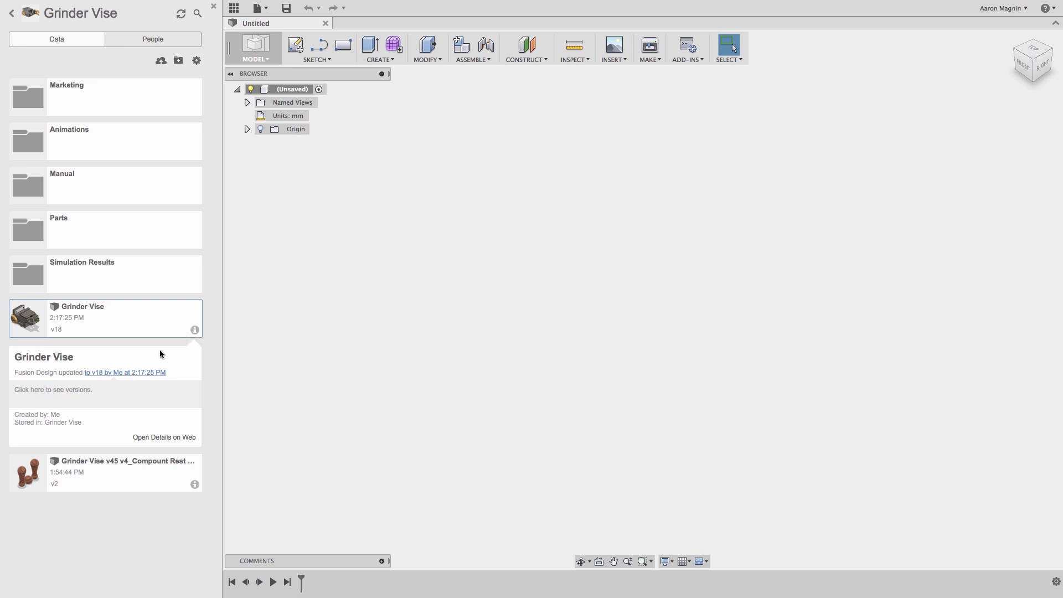
click(60, 392)
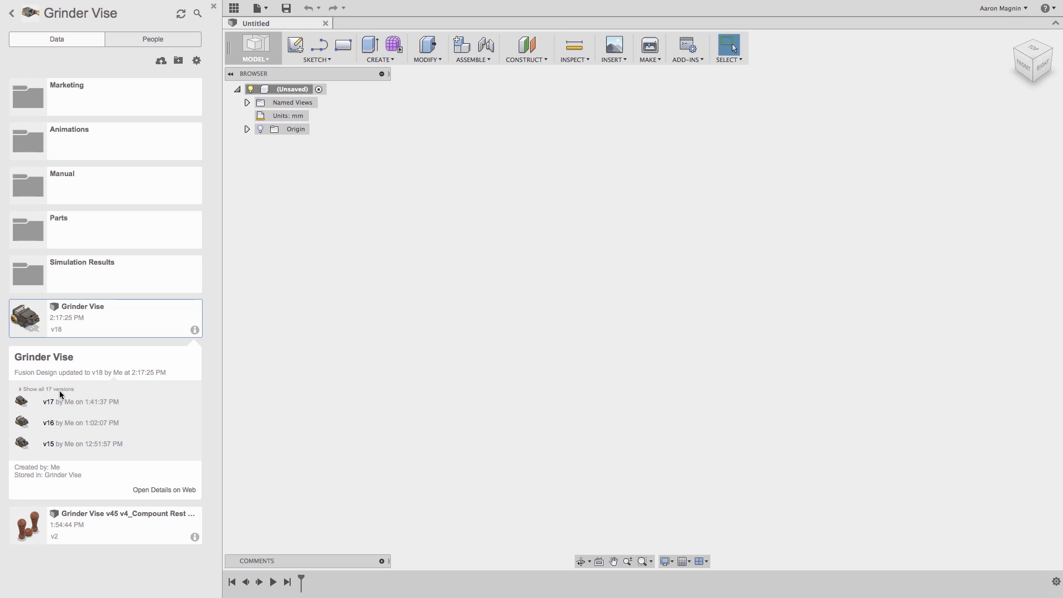
click(20, 390)
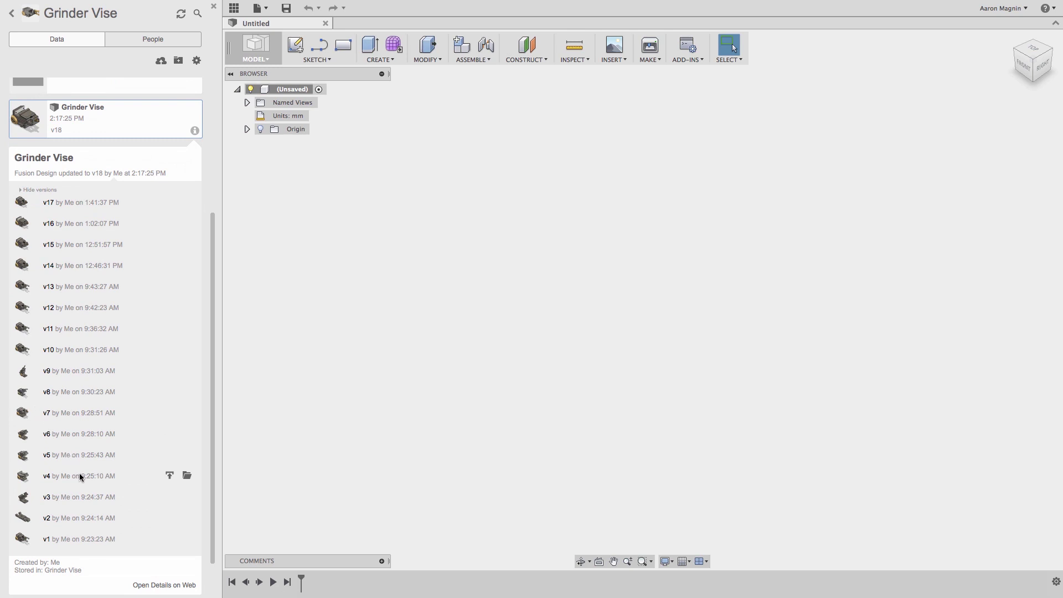
click(186, 476)
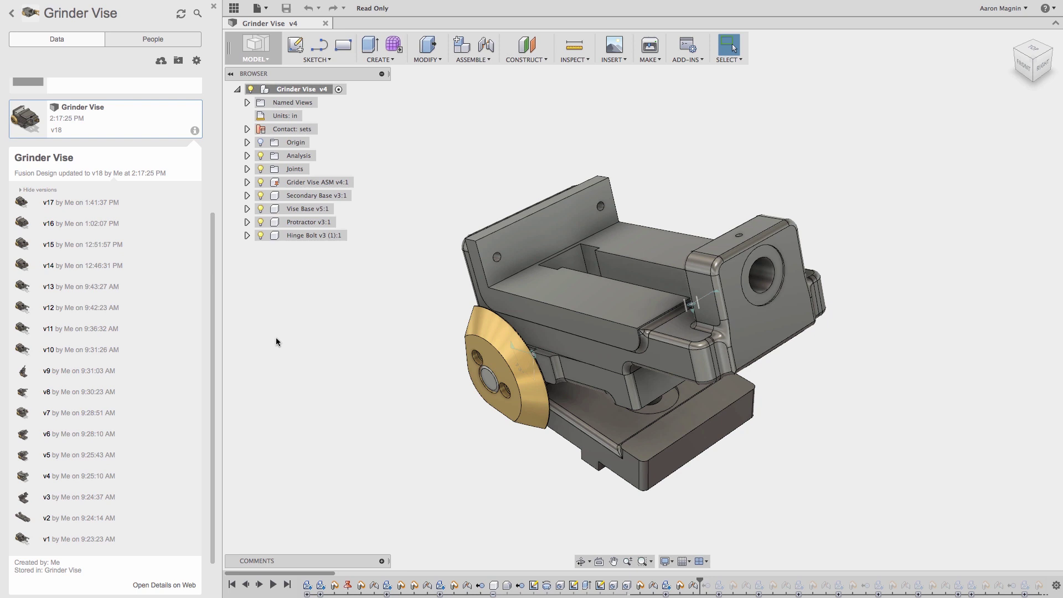
click(326, 23)
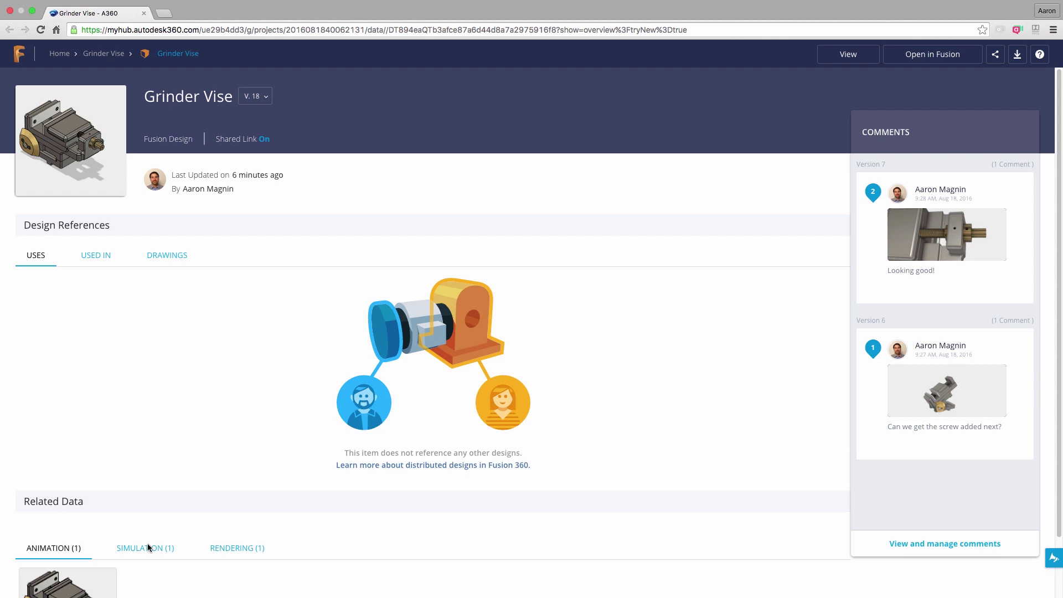
- On the design's A360 web page, look over the Grinder Vise details and turn off its shared link
scroll(147, 548, down, 2)
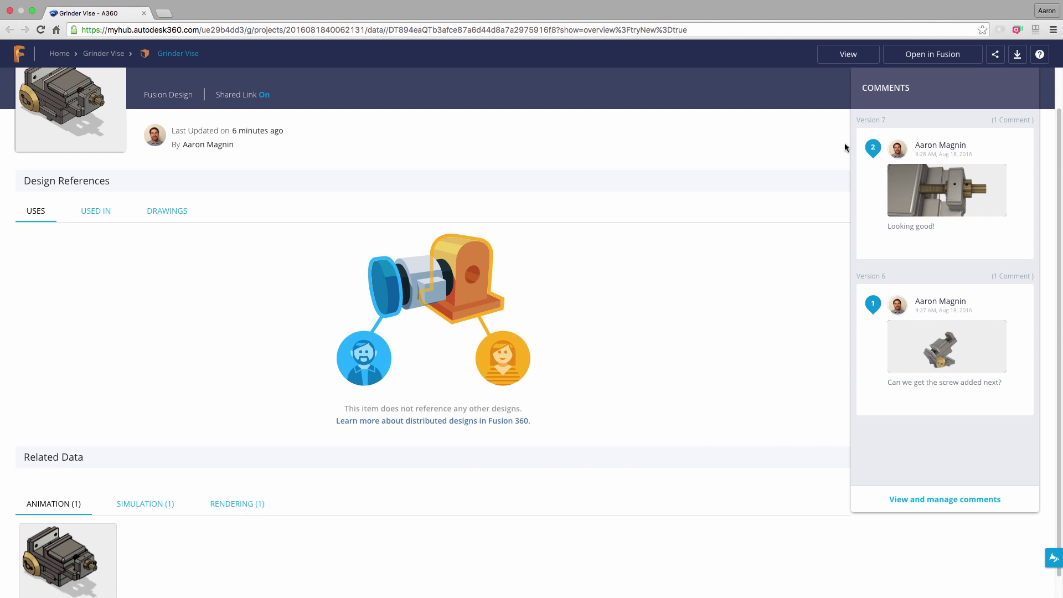
scroll(845, 147, up, 2)
click(266, 140)
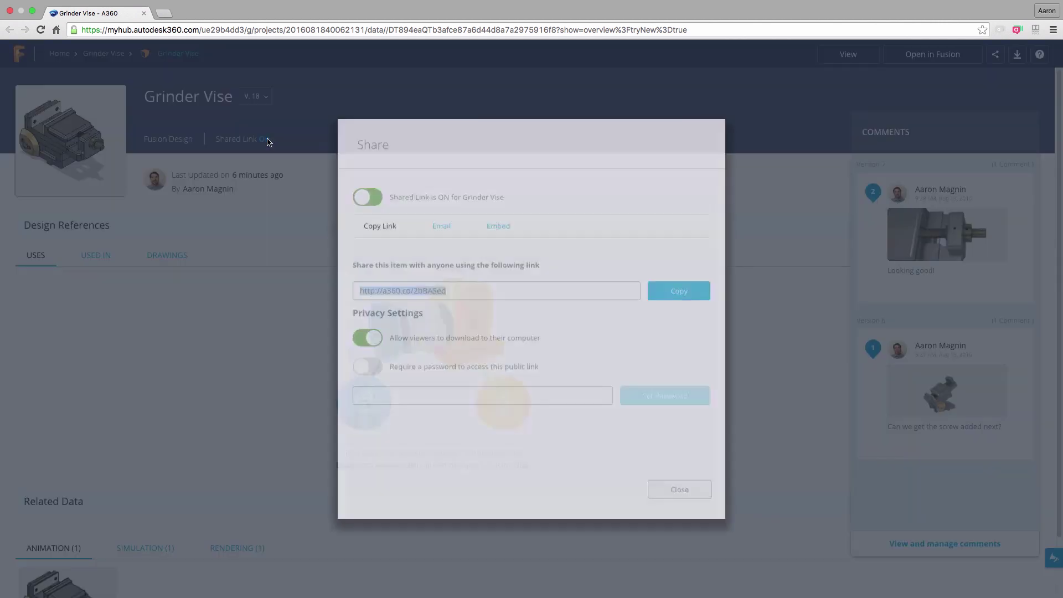
click(268, 142)
- Browse the list of saved Grinder Vise versions on the web page and close it
click(266, 98)
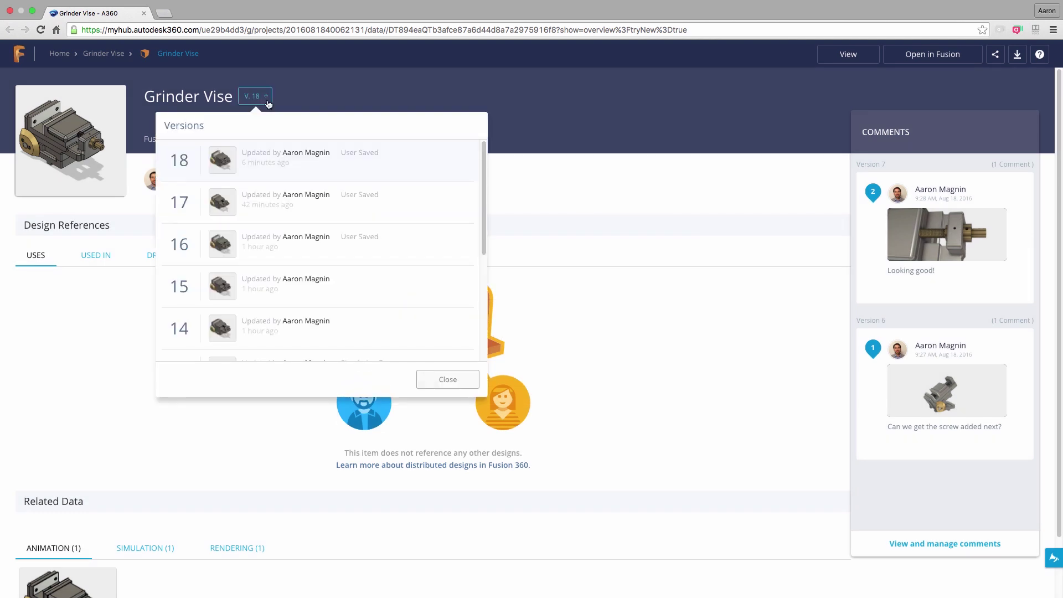
scroll(470, 171, down, 3)
click(598, 192)
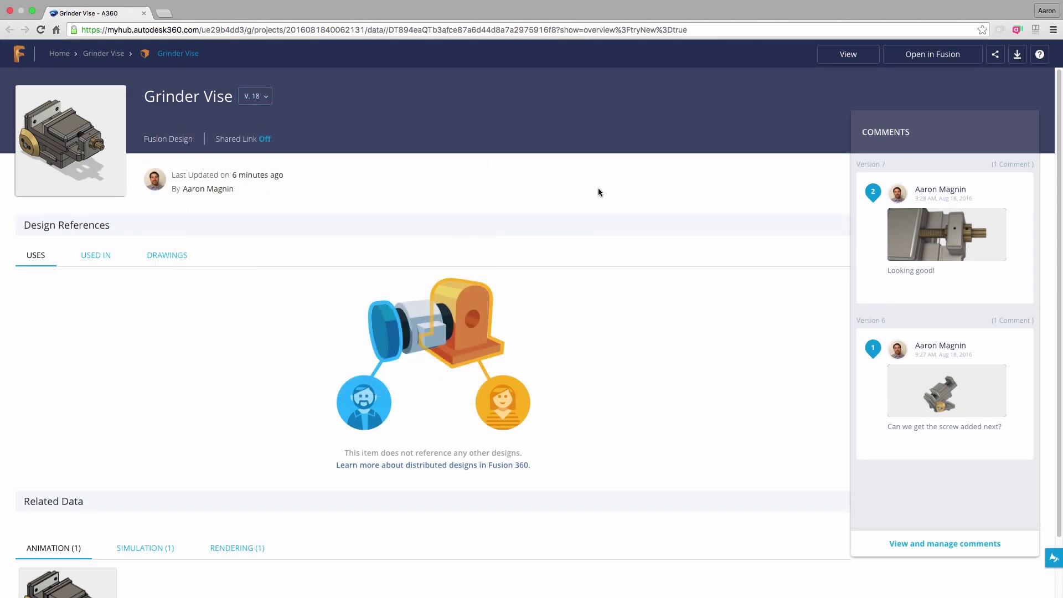
- Open Grinder Vise in the web viewer and draw a markup arrow pointing to the pin at the vise's hinge
click(830, 58)
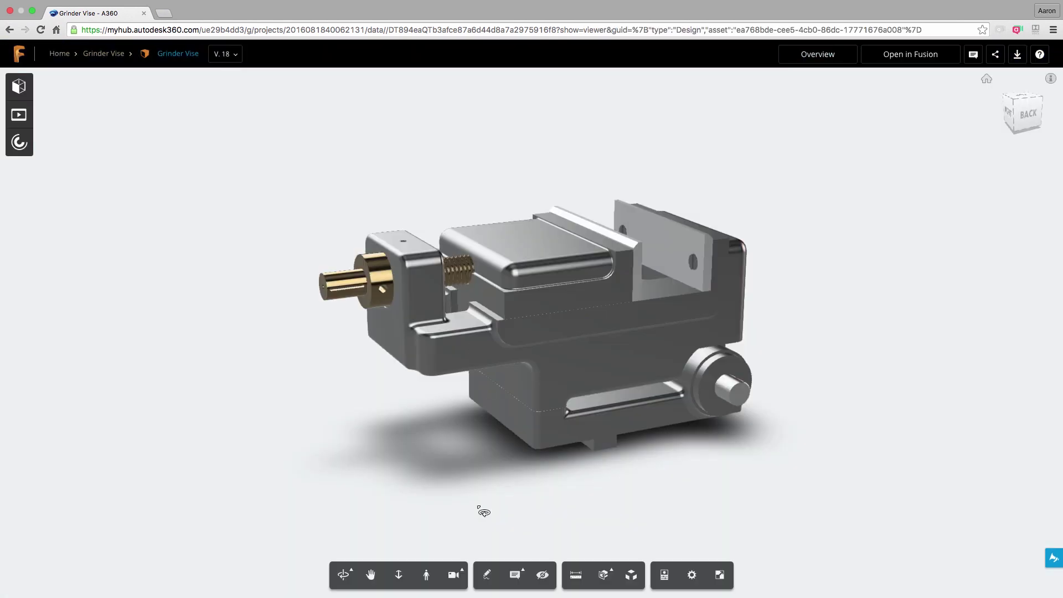
click(487, 575)
click(349, 576)
drag(823, 245, 746, 372)
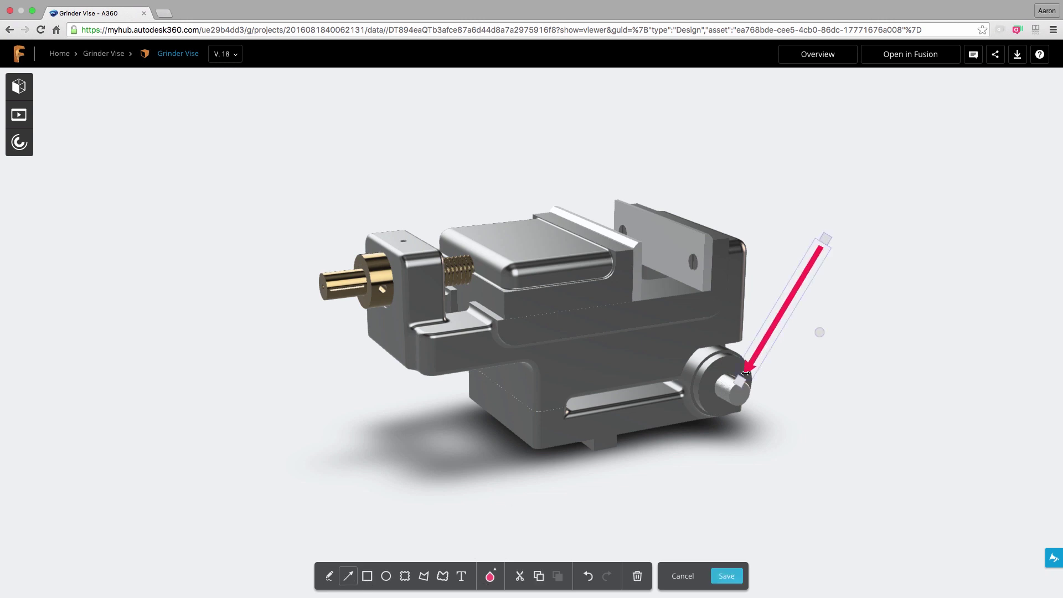
- Add the markup text "ADD MISSING HARDWARE NEXT." at the arrow's tail and save the markup
click(461, 576)
click(827, 237)
text(ADD MISSING HARDWARE NEXT.)
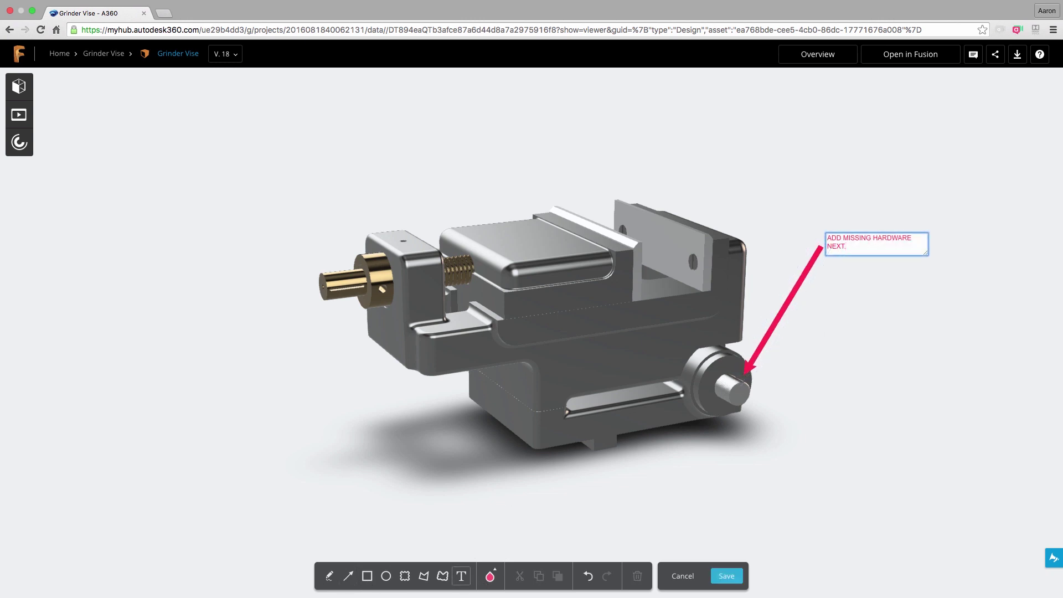
key(Escape)
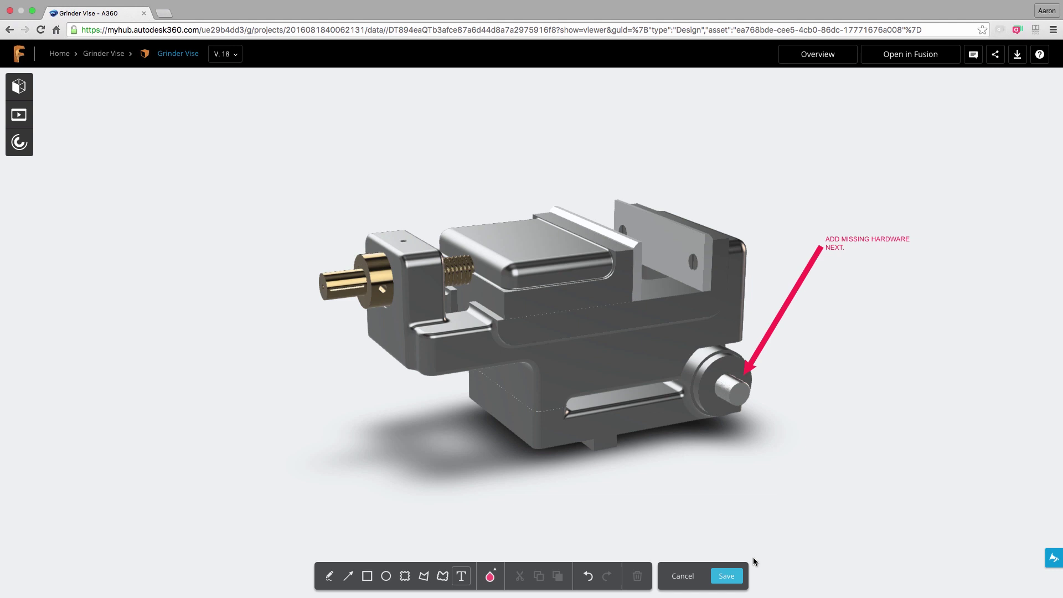
click(741, 576)
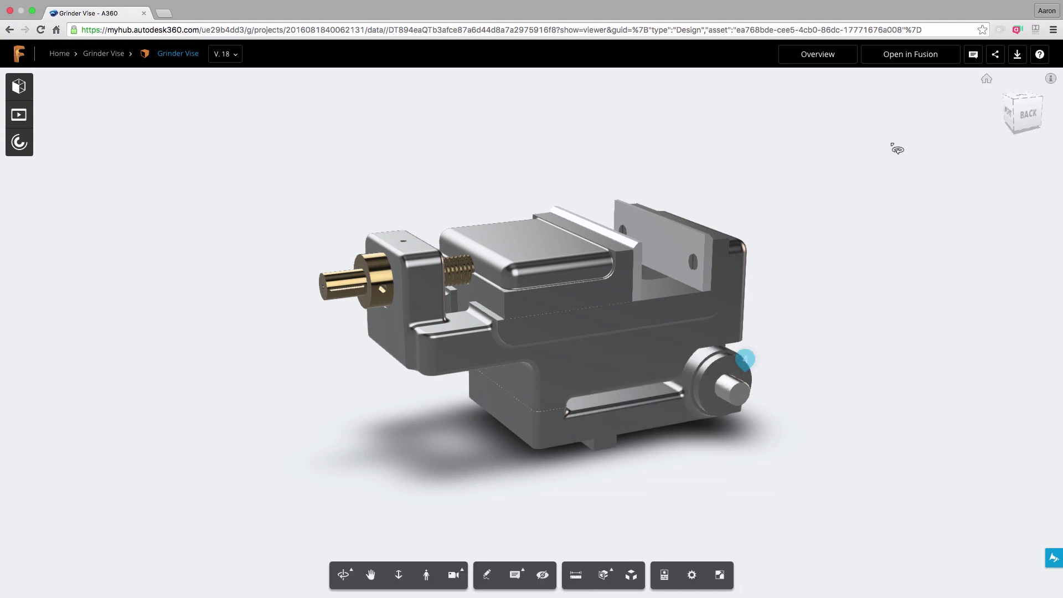
- Examine the design's comments, its sharing options and the available download formats
click(973, 55)
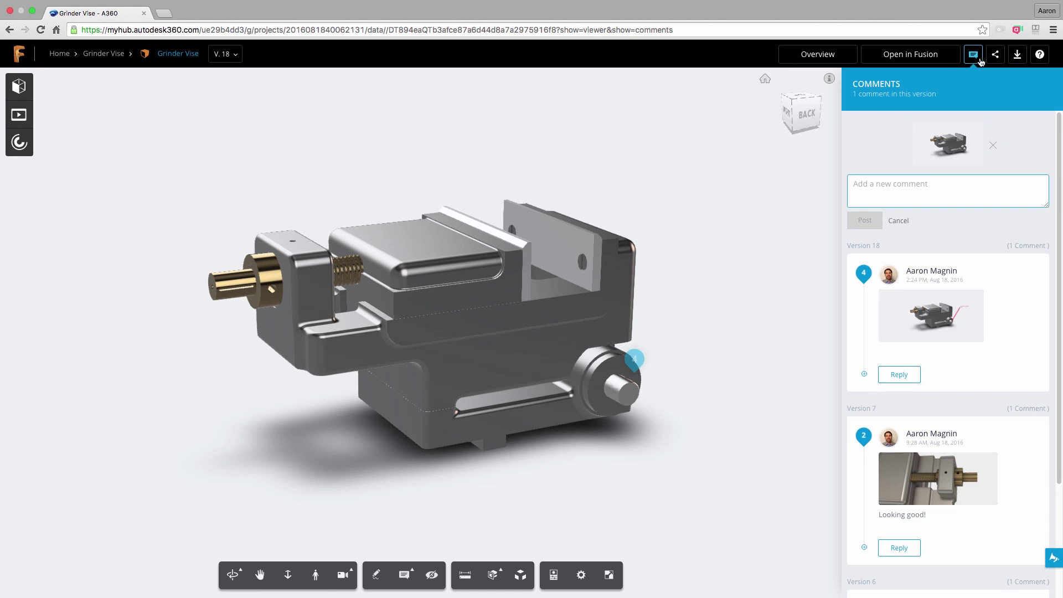
click(995, 61)
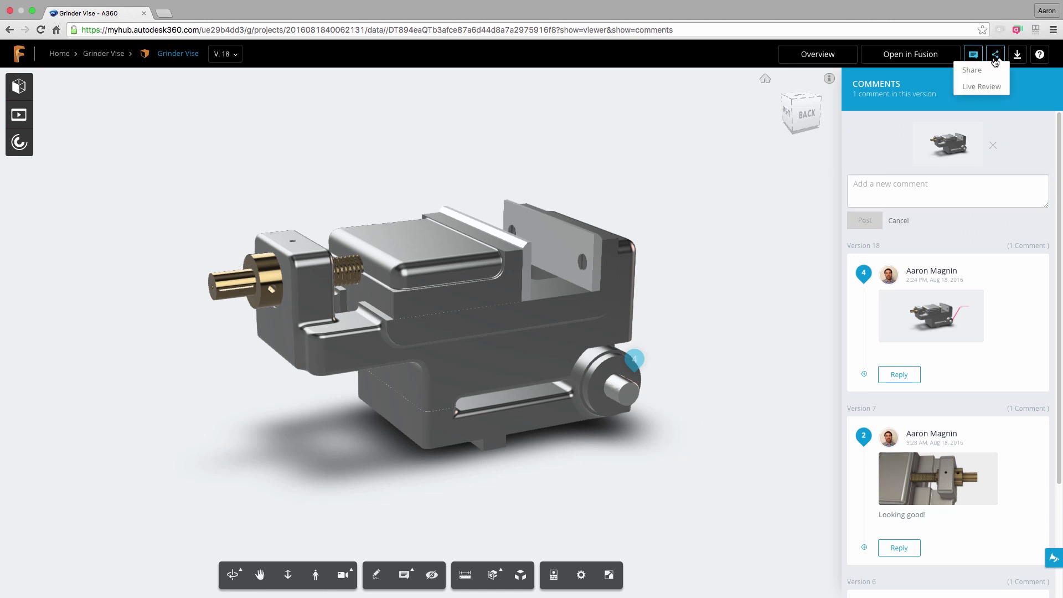
click(1018, 57)
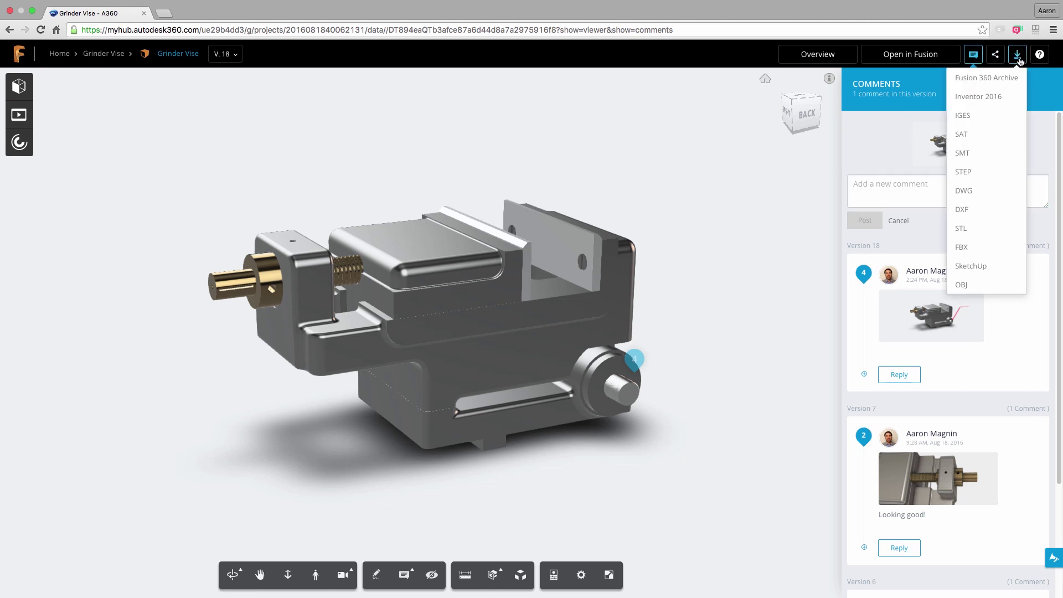
- Return to the design in Fusion 360 and upload Untitled.f3d from the Desktop into the Grinder Vise project
click(939, 55)
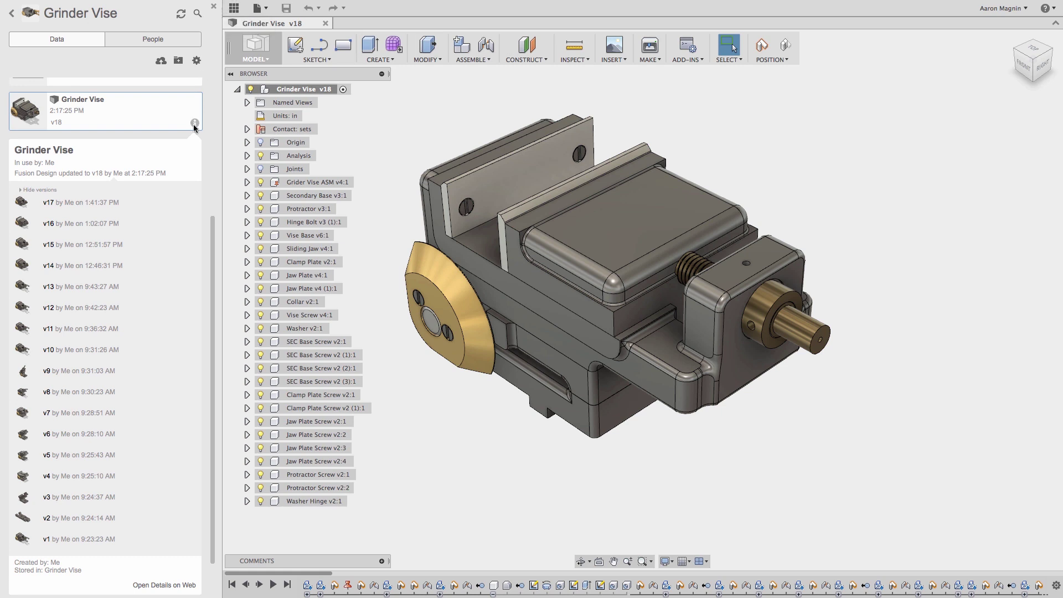
click(194, 123)
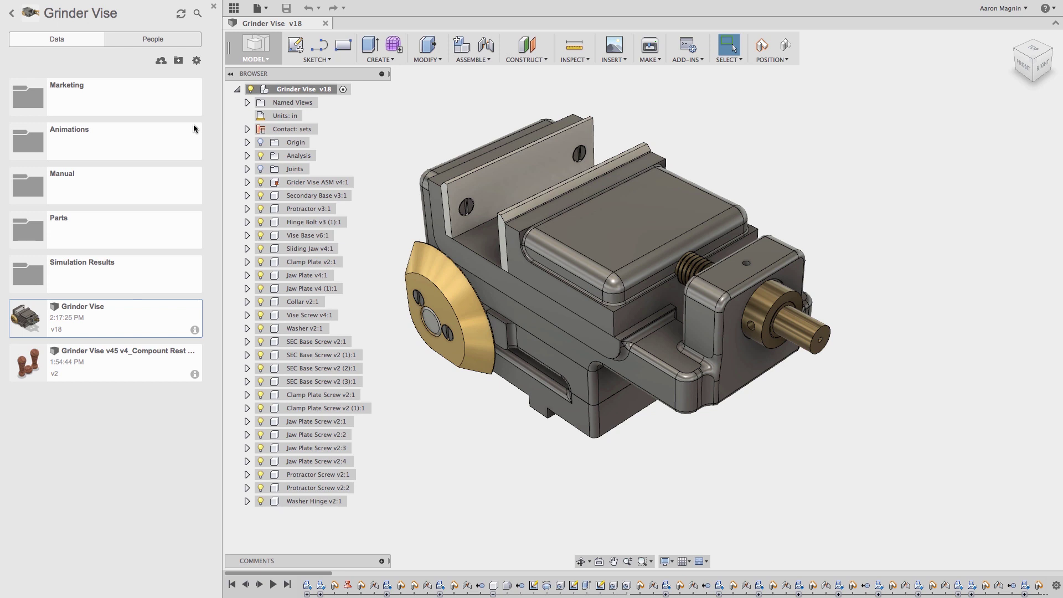
click(162, 62)
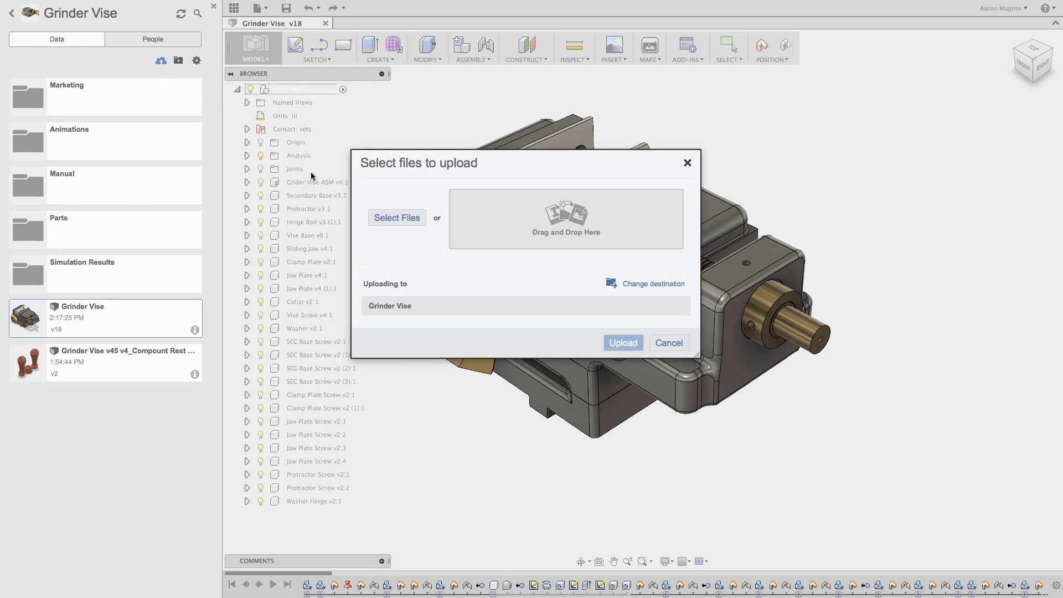
click(377, 218)
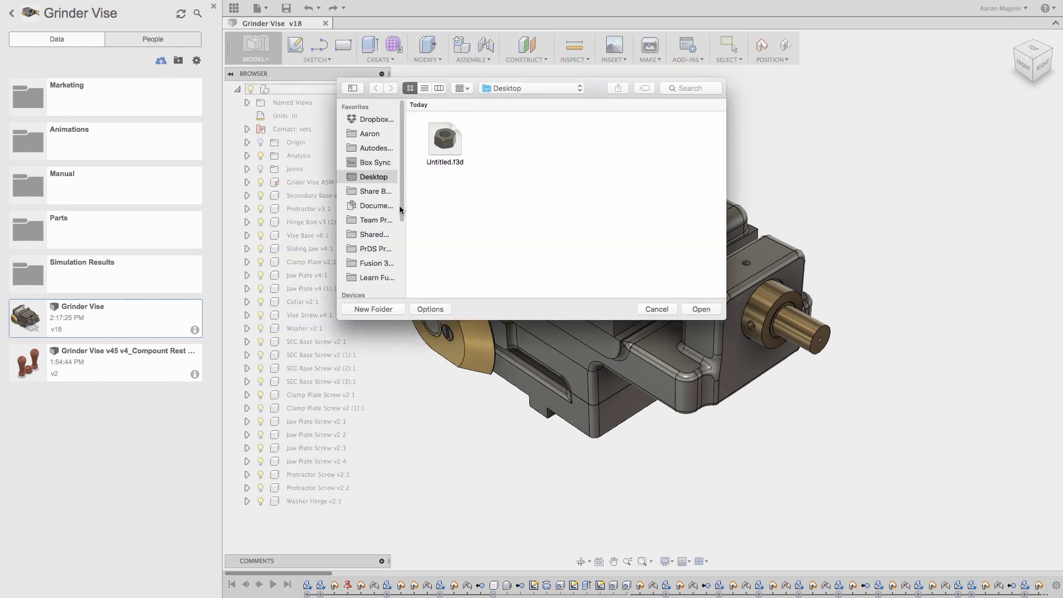
double_click(442, 144)
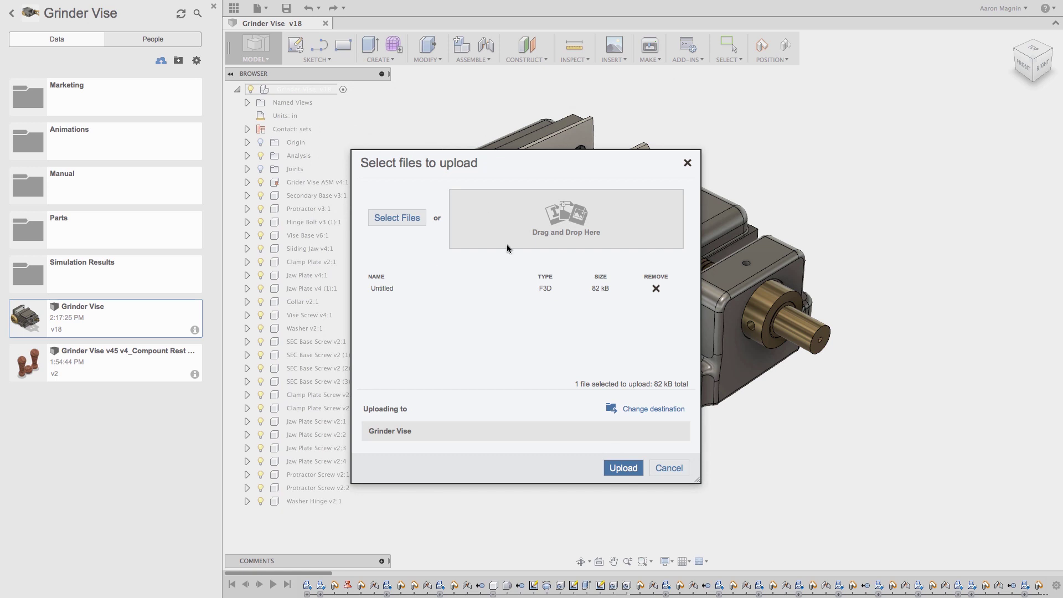
click(613, 466)
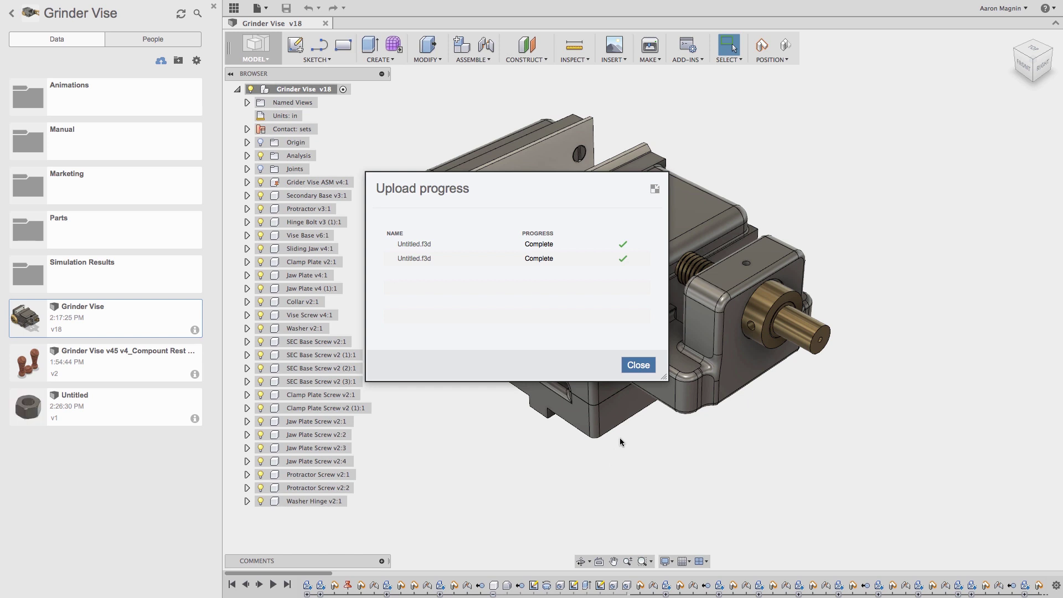
click(630, 368)
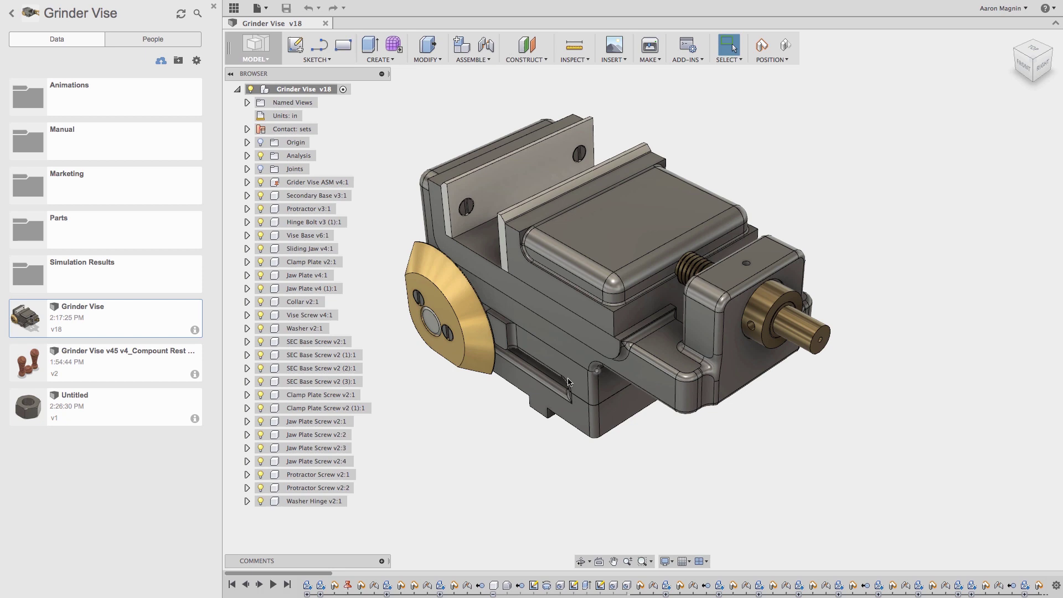
- Open the uploaded Untitled design's details on the web and check which designs it is used in
click(195, 419)
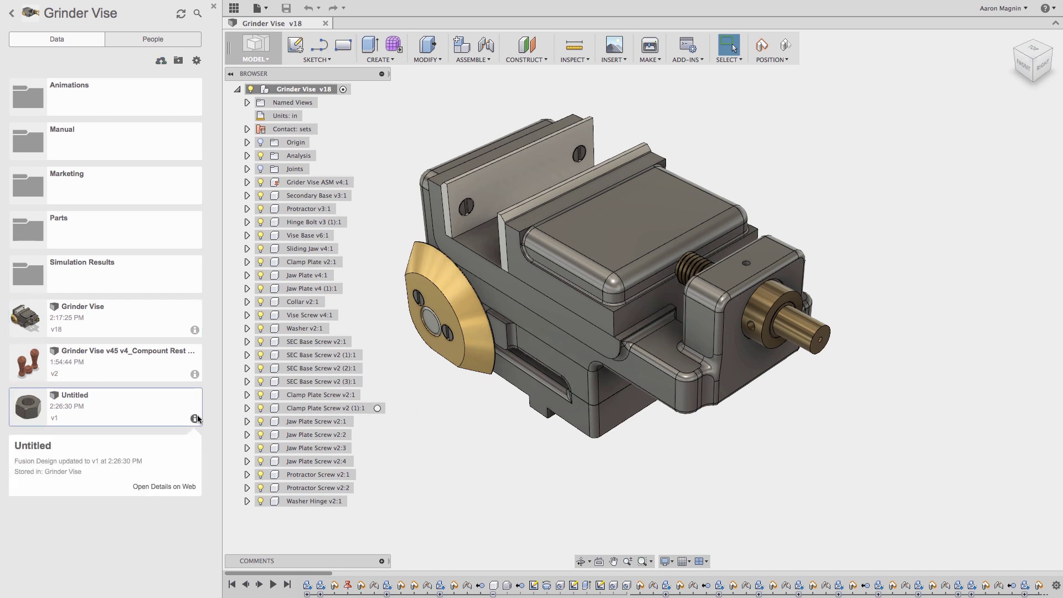
click(182, 495)
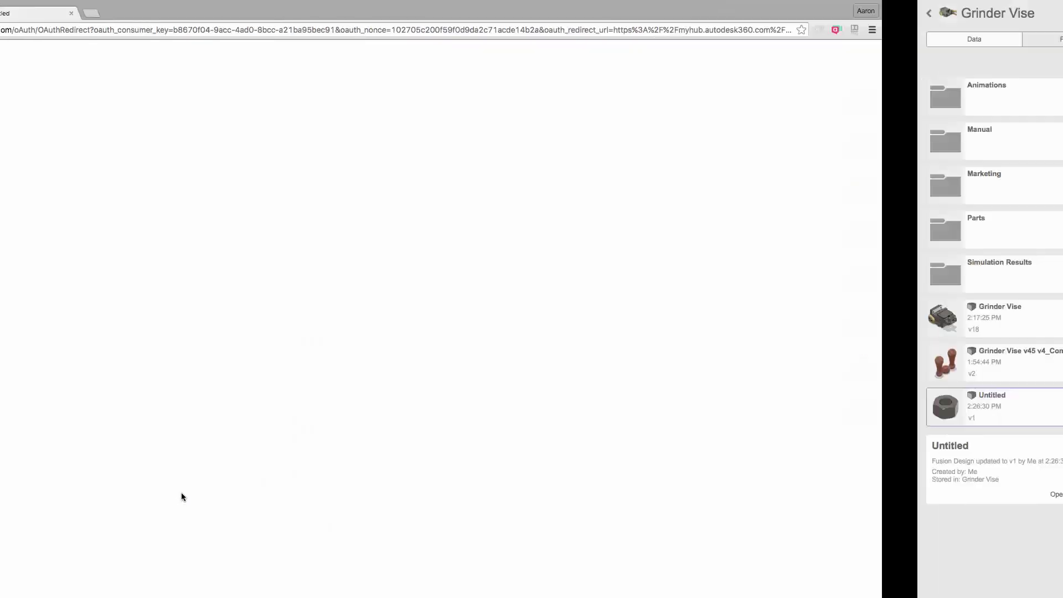
click(106, 259)
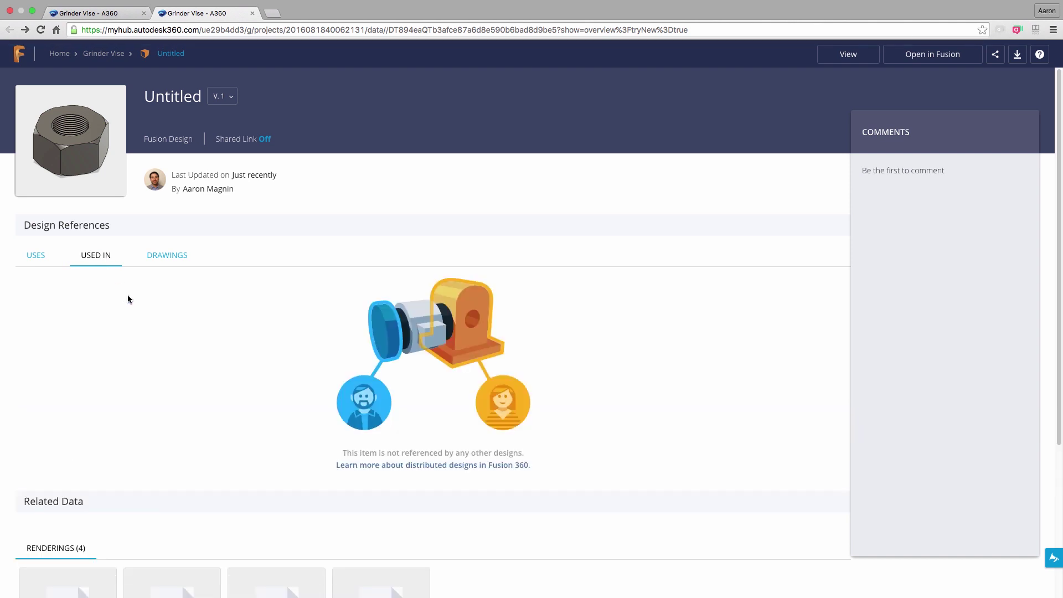
- Go to the Grinder Vise project's file list on the web and rename the Untitled design as Hinge Nut
click(108, 54)
click(423, 348)
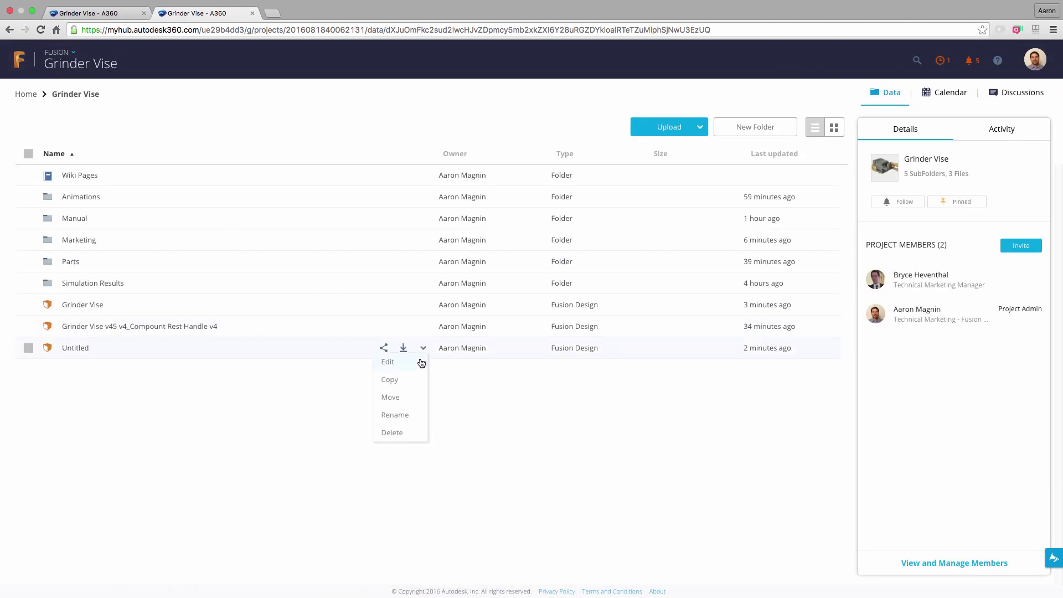
click(402, 416)
key(BackSpace)
key(BackSpace)
key(BackSpace)
key(BackSpace)
key(BackSpace)
key(BackSpace)
key(BackSpace)
key(BackSpace)
text(Hinge Nut)
key(Return)
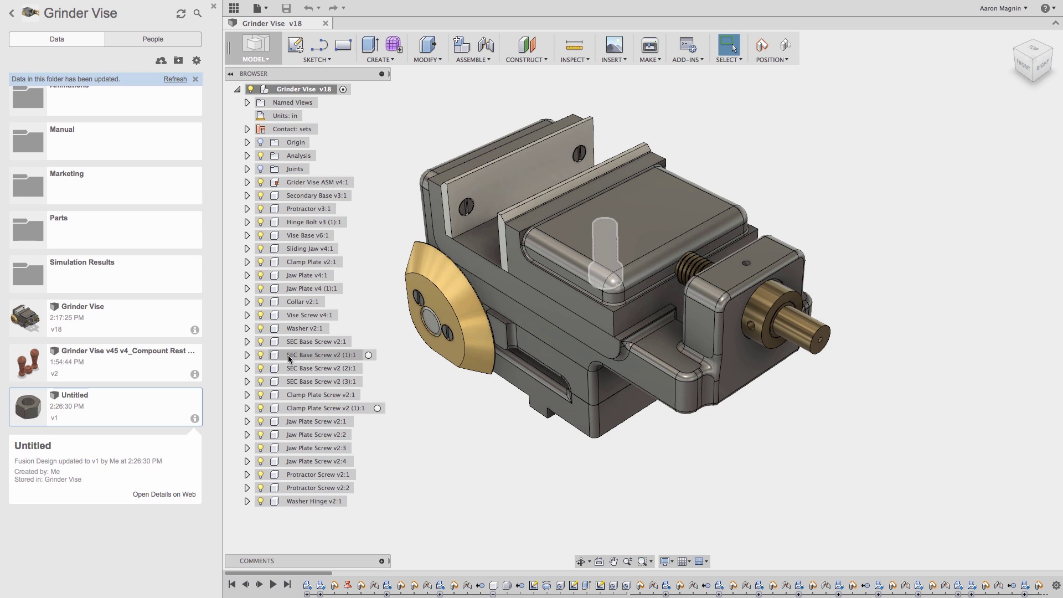
- Refresh the project data in Fusion 360 and insert the Hinge Nut into the current Grinder Vise design
click(175, 81)
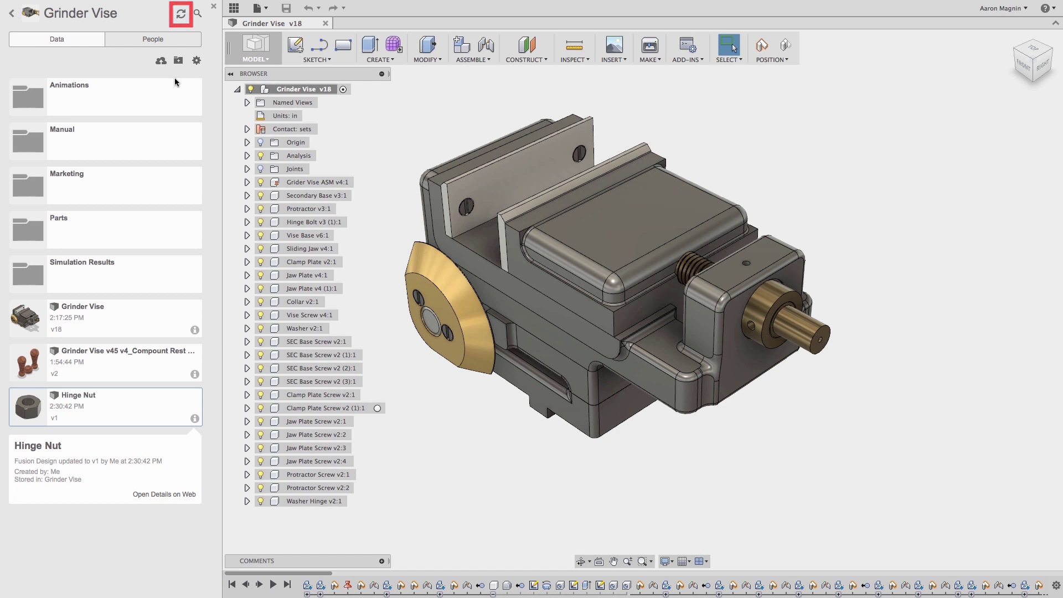
right_click(141, 405)
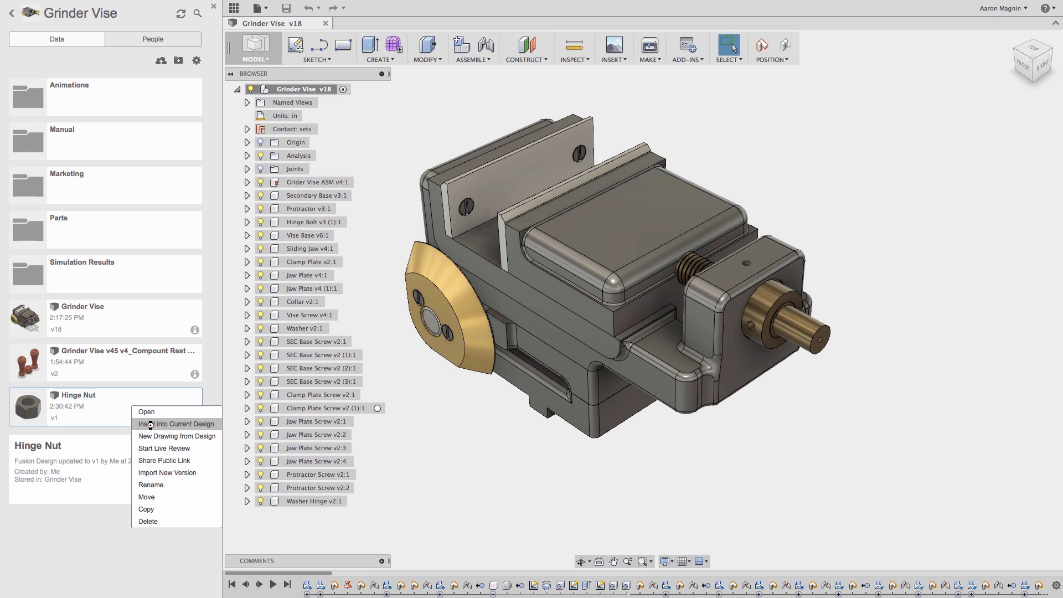
click(150, 424)
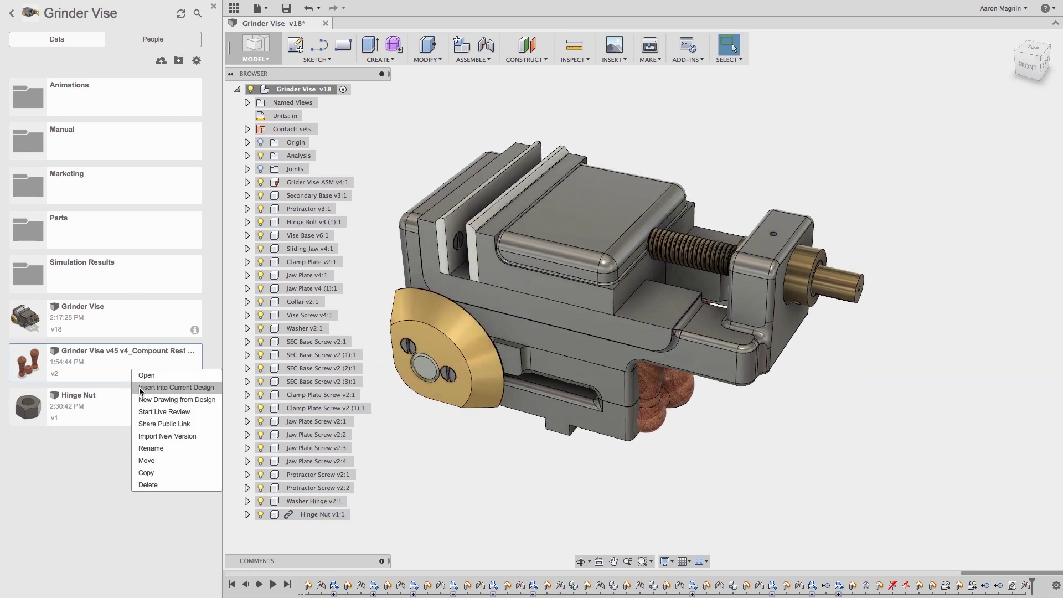
- Insert the Compount Rest Handle design, attach it to the vise screw's end with a flipped rigid joint, and hide the project data
click(140, 388)
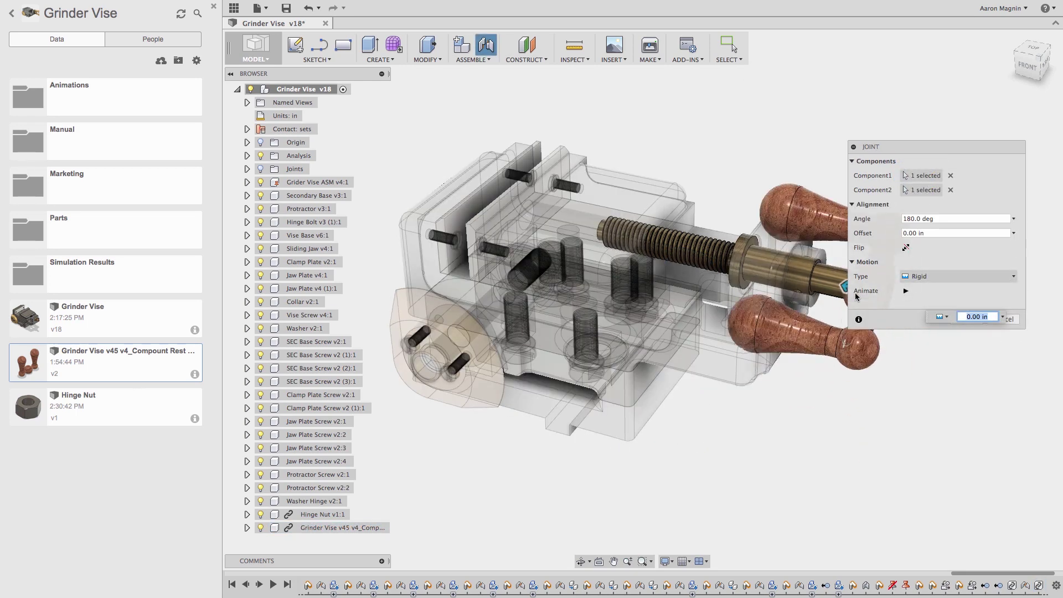
click(904, 252)
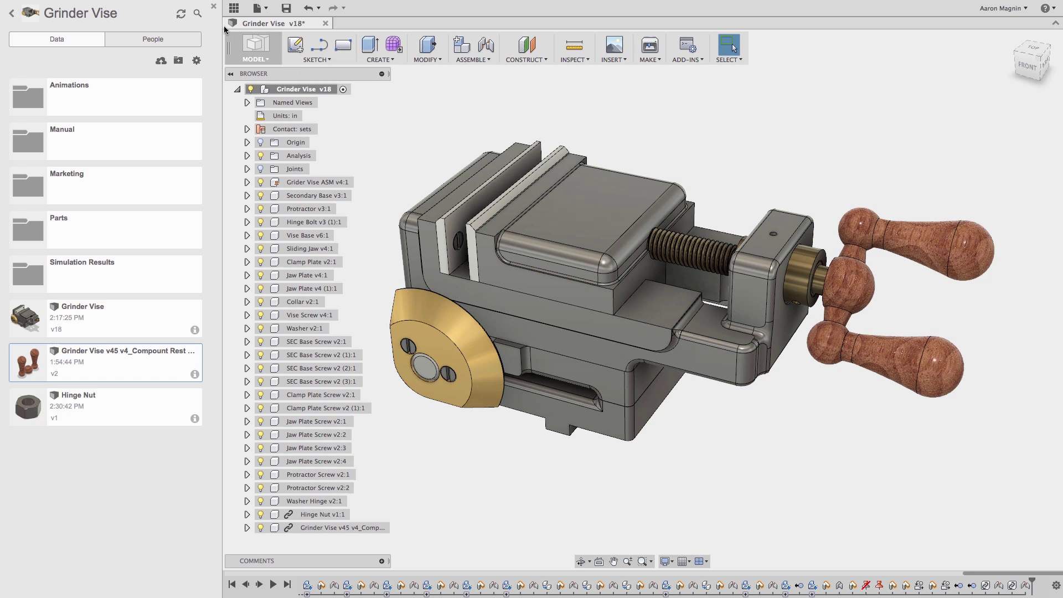
click(214, 7)
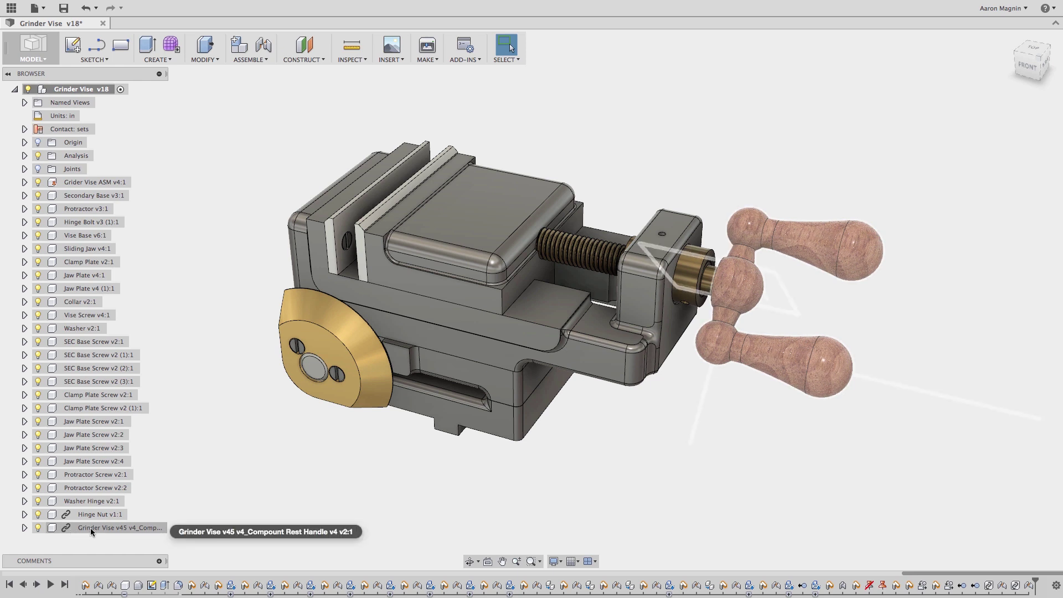
- Break the inserted handle component's link to its source design and rename the component Compount Rest Handle
right_click(90, 527)
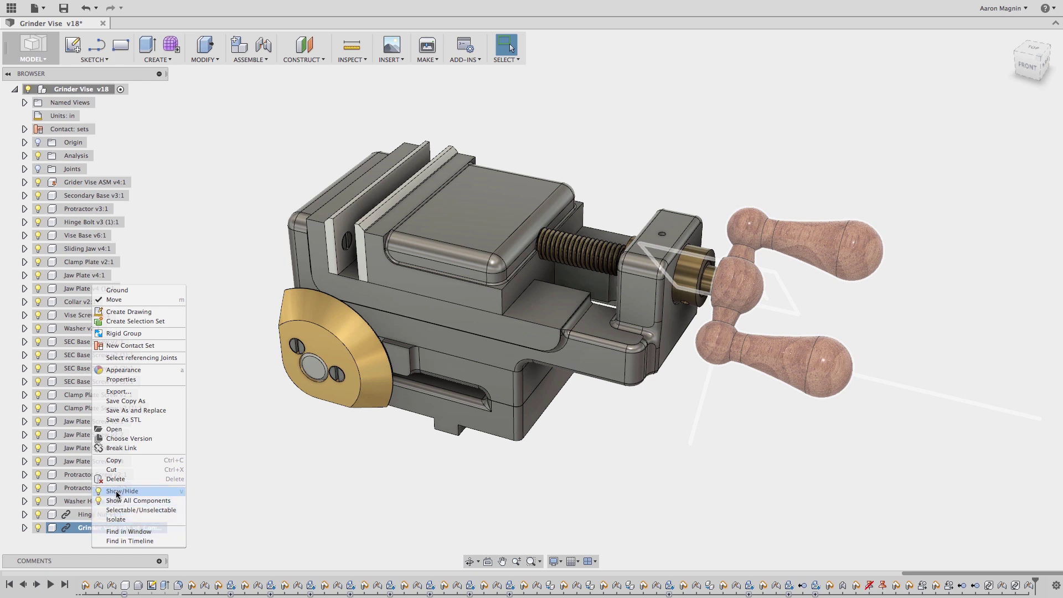
click(122, 448)
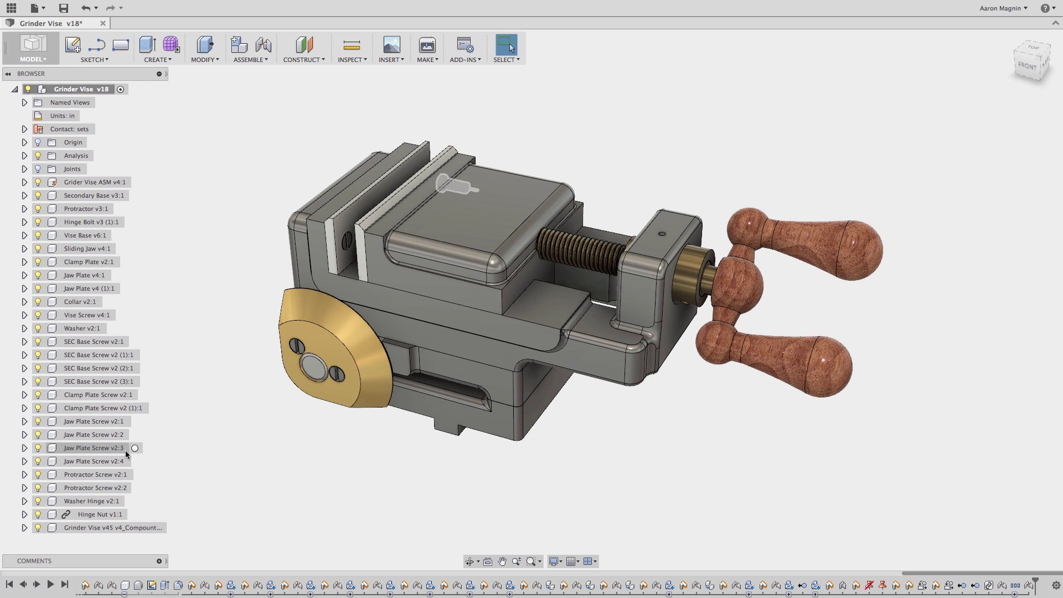
click(65, 526)
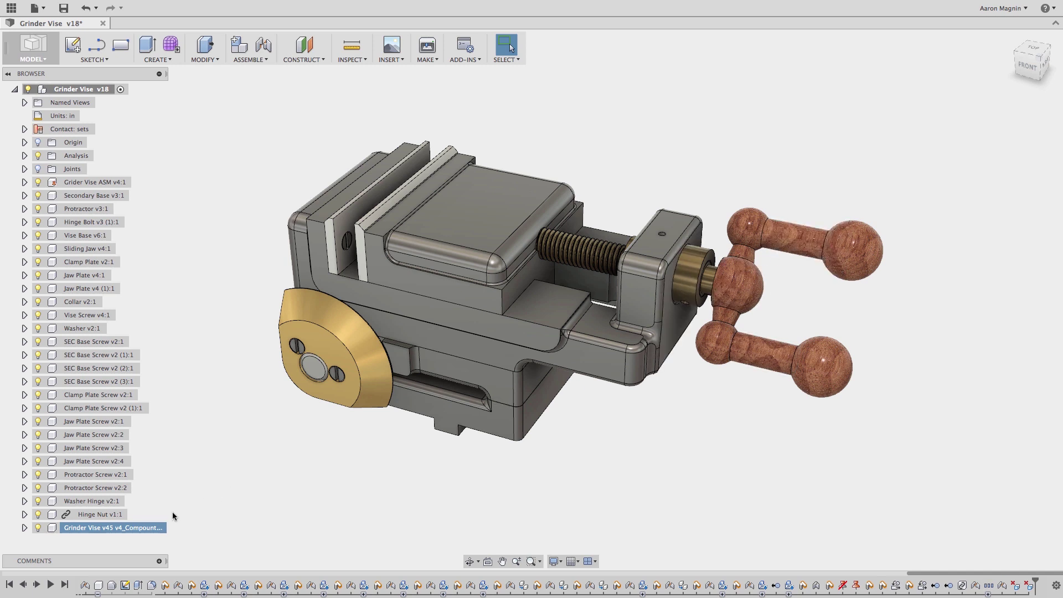
double_click(53, 527)
click(242, 503)
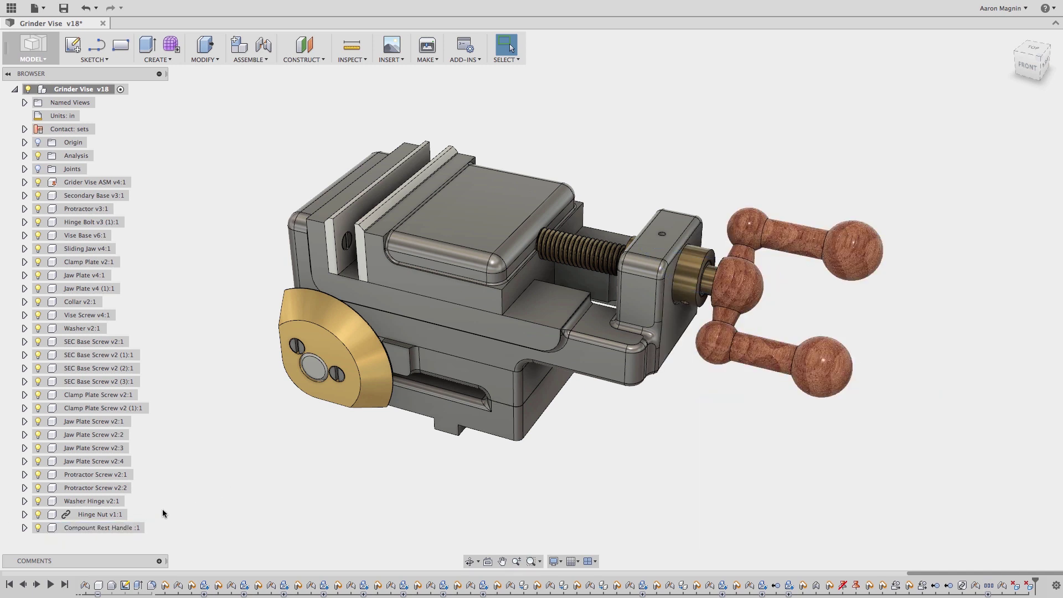
- Save a copy of the handle component as "Compount Rest Handle For Other Designs" in the project's Parts folder and open that folder
right_click(120, 528)
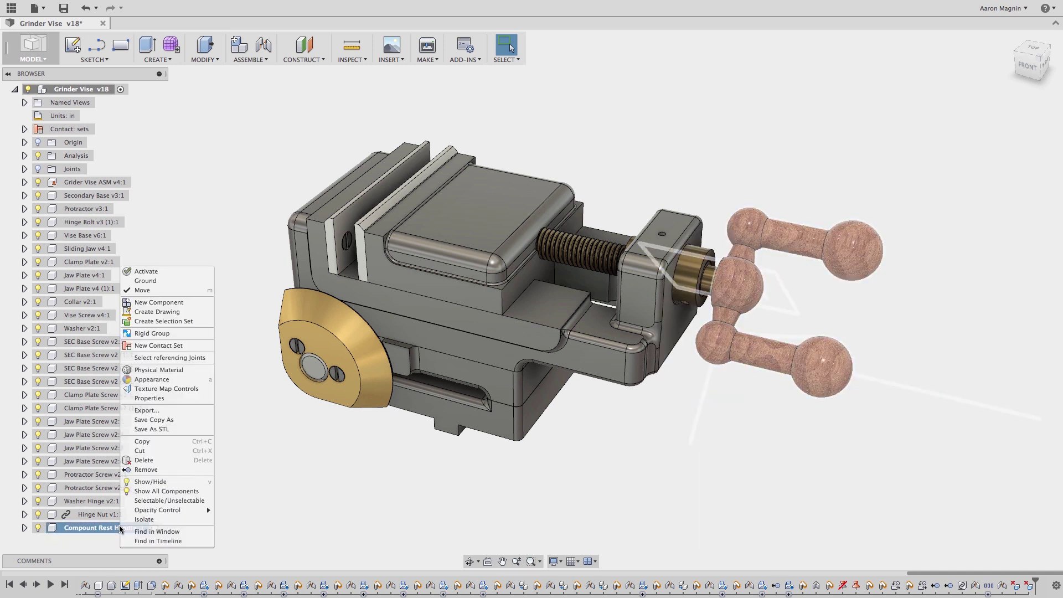
click(146, 420)
drag(387, 233, 287, 227)
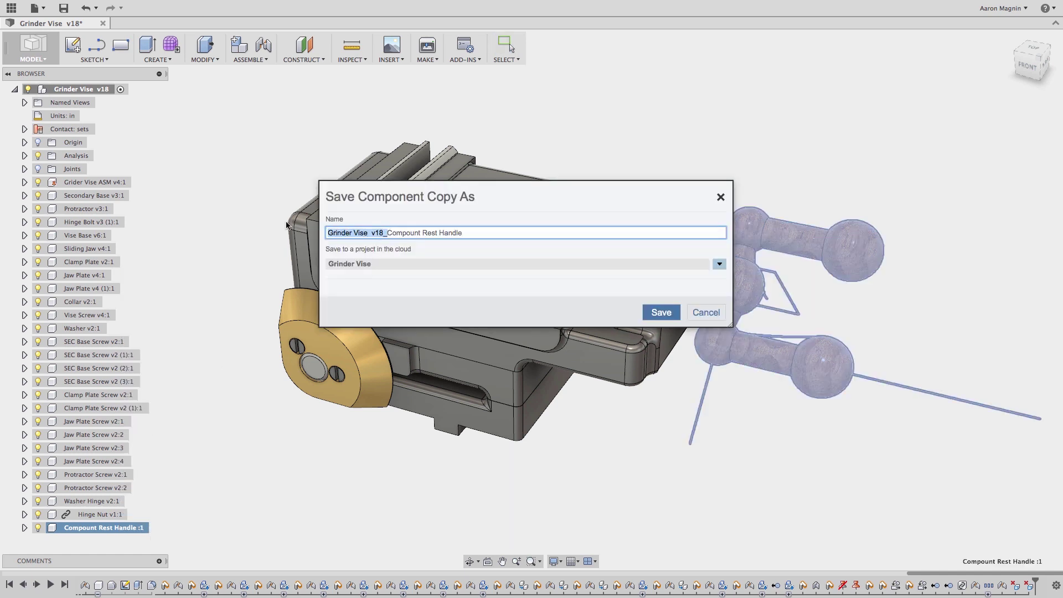
key(BackSpace)
click(408, 233)
text(Rest Handle For Other Designs)
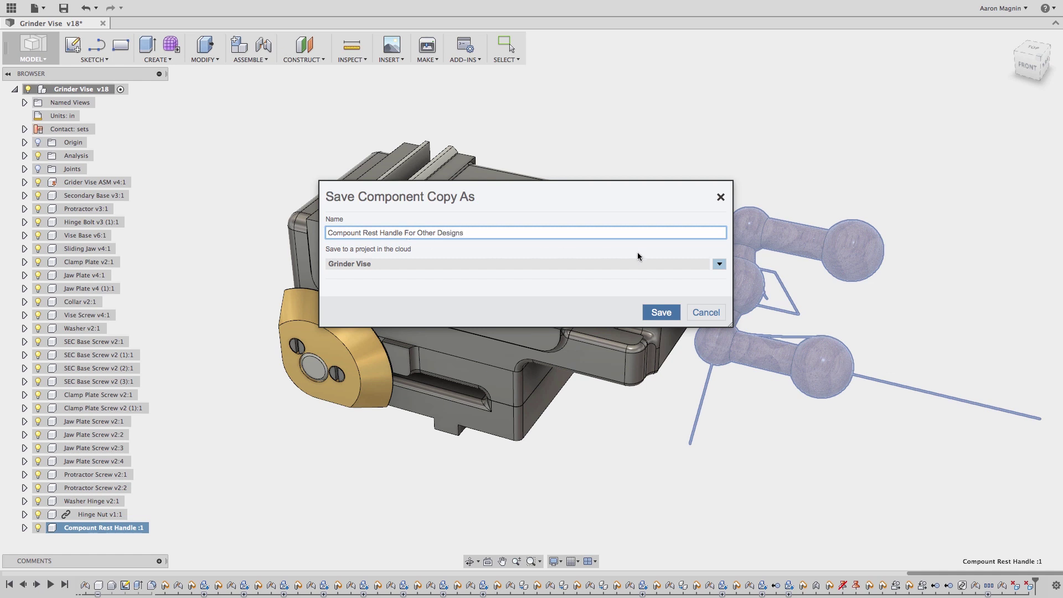
click(718, 265)
double_click(616, 375)
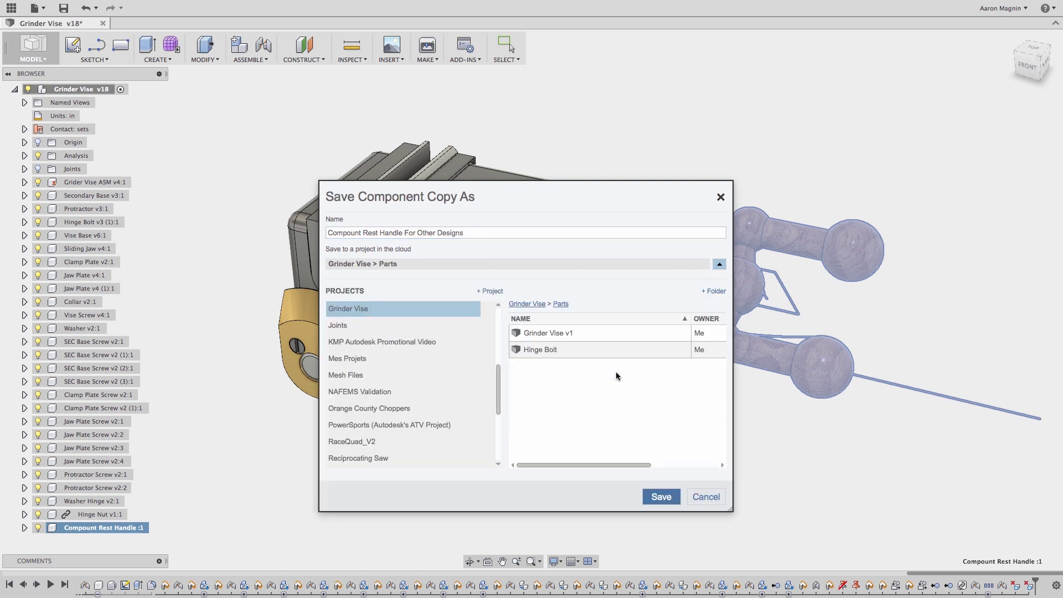
click(664, 497)
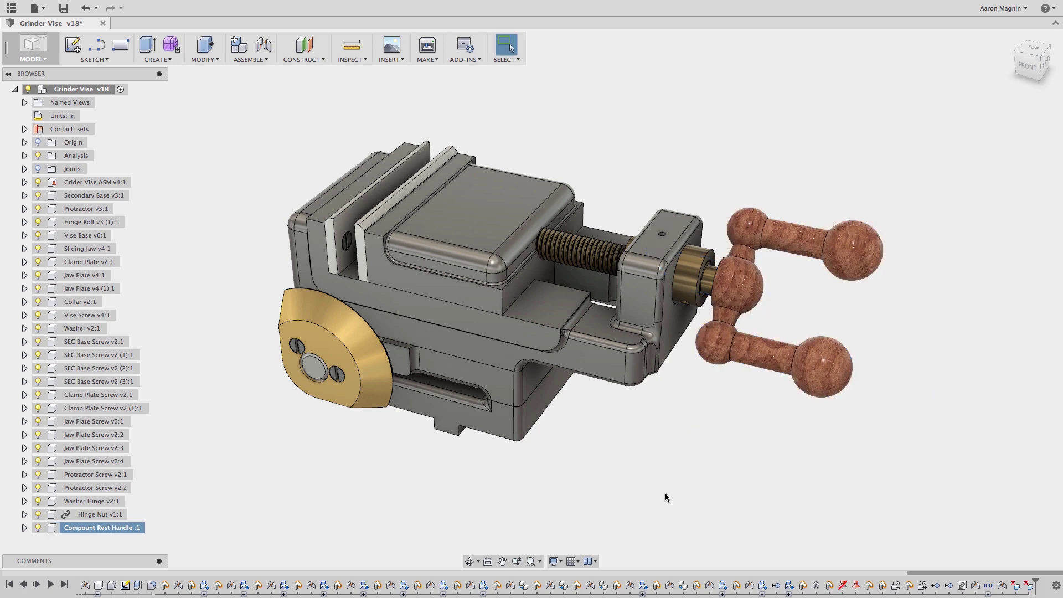
click(199, 226)
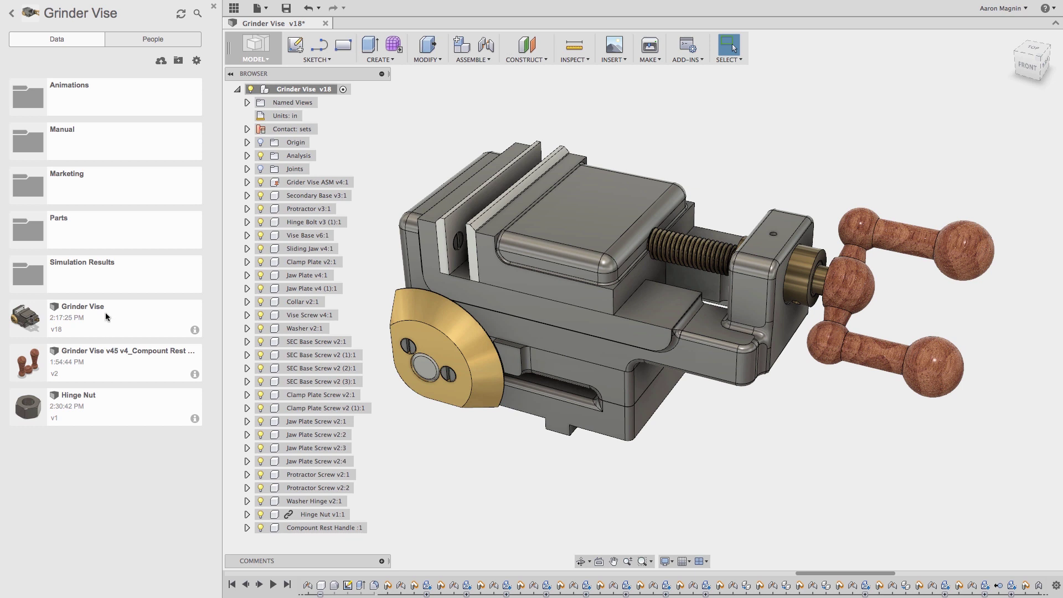
click(63, 231)
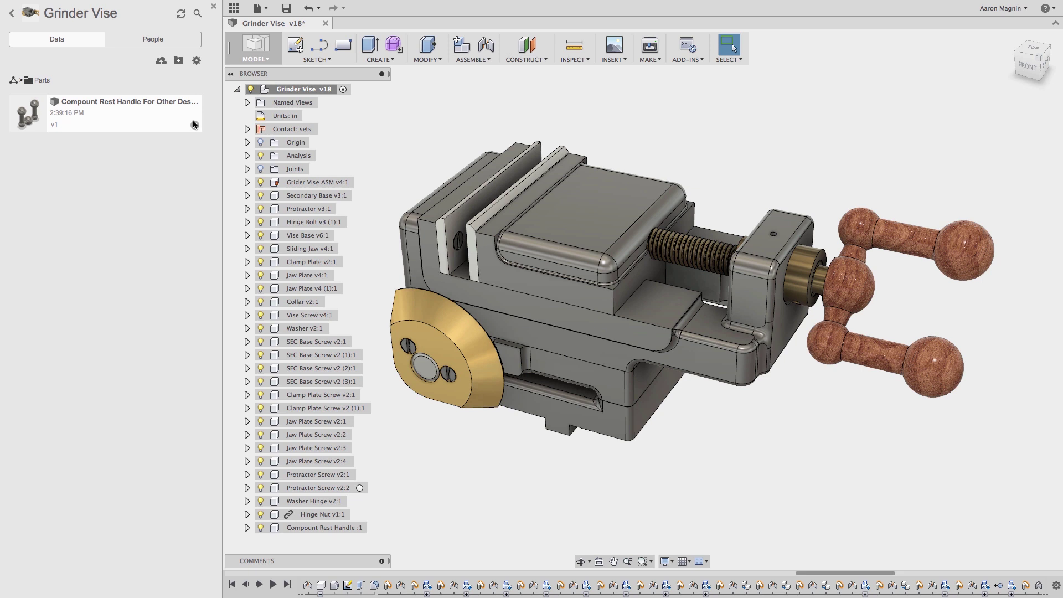
- Save a new version of the Grinder Vise design with a version description beginning "With Handle and"
click(286, 8)
key(BackSpace)
key(BackSpace)
key(BackSpace)
key(BackSpace)
key(BackSpace)
key(BackSpace)
key(BackSpace)
key(BackSpace)
key(BackSpace)
key(BackSpace)
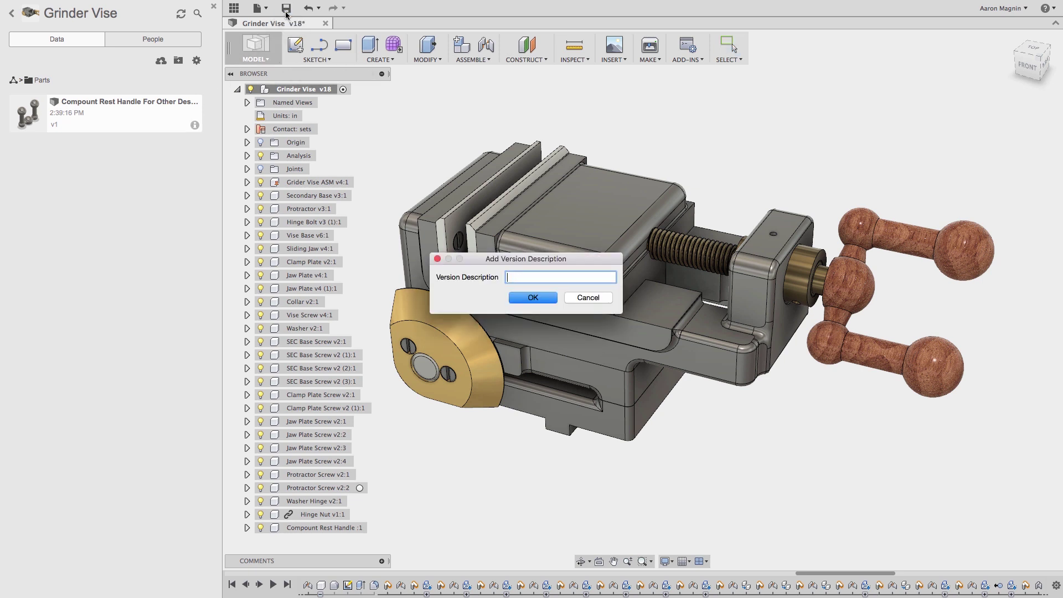
text(With Handle and)
key(Return)
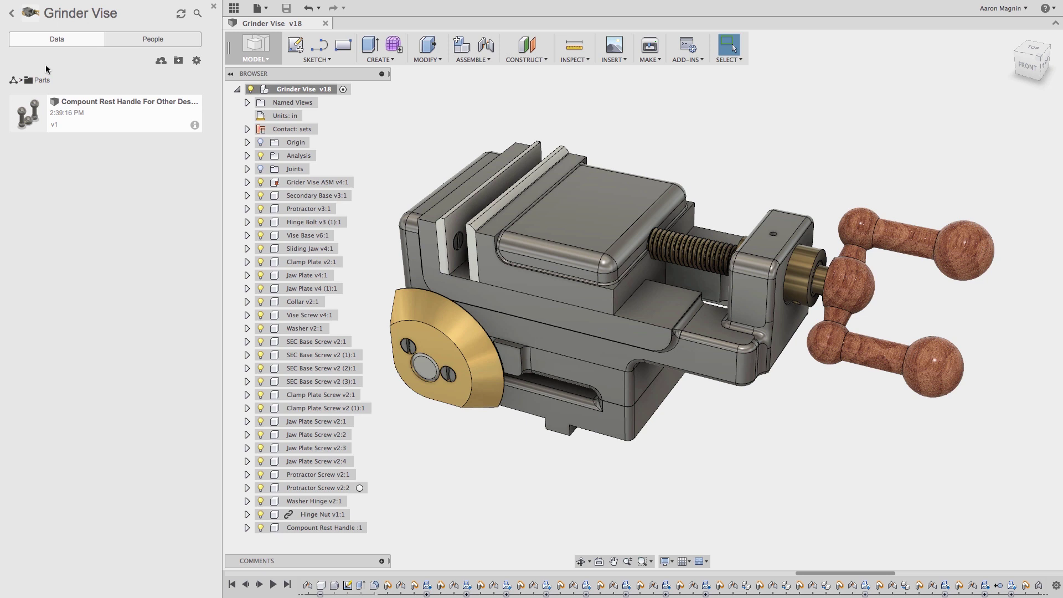
- Return to the project's root and review the Grinder Vise details and the Hinge Nut's Used In references on the web
click(14, 80)
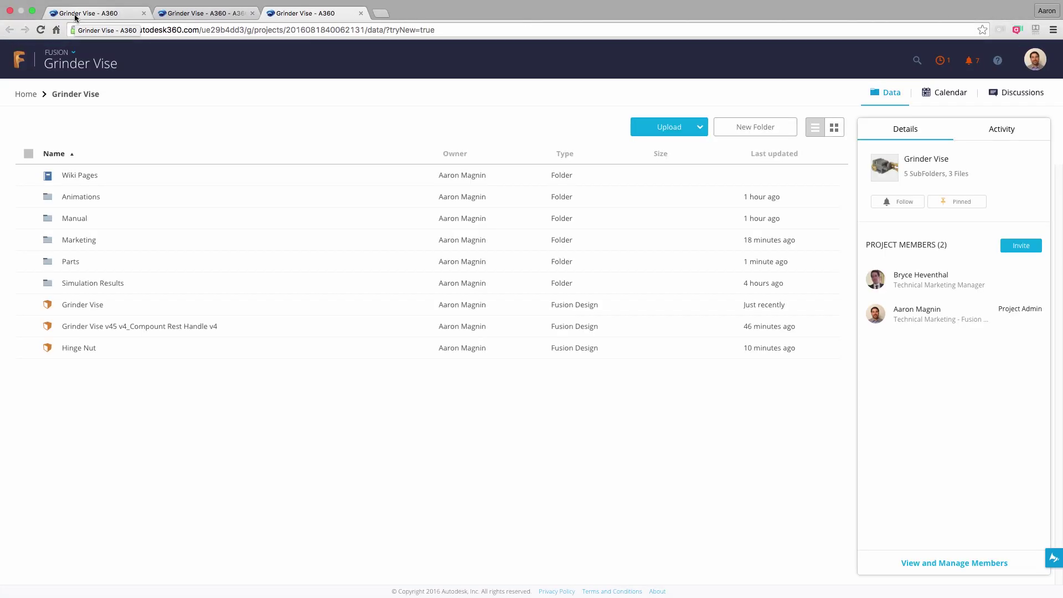
click(103, 305)
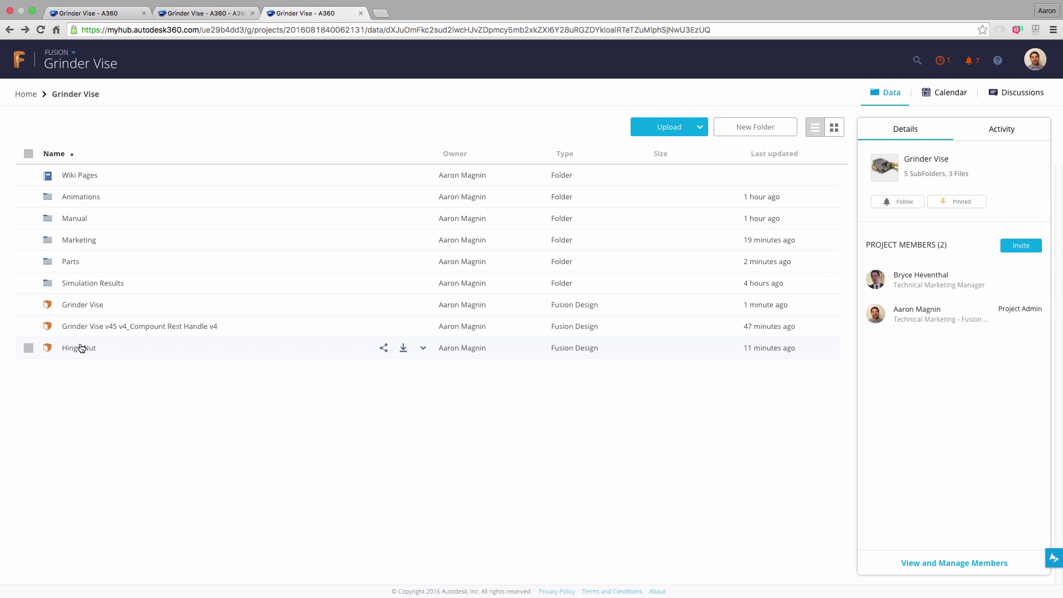
click(81, 347)
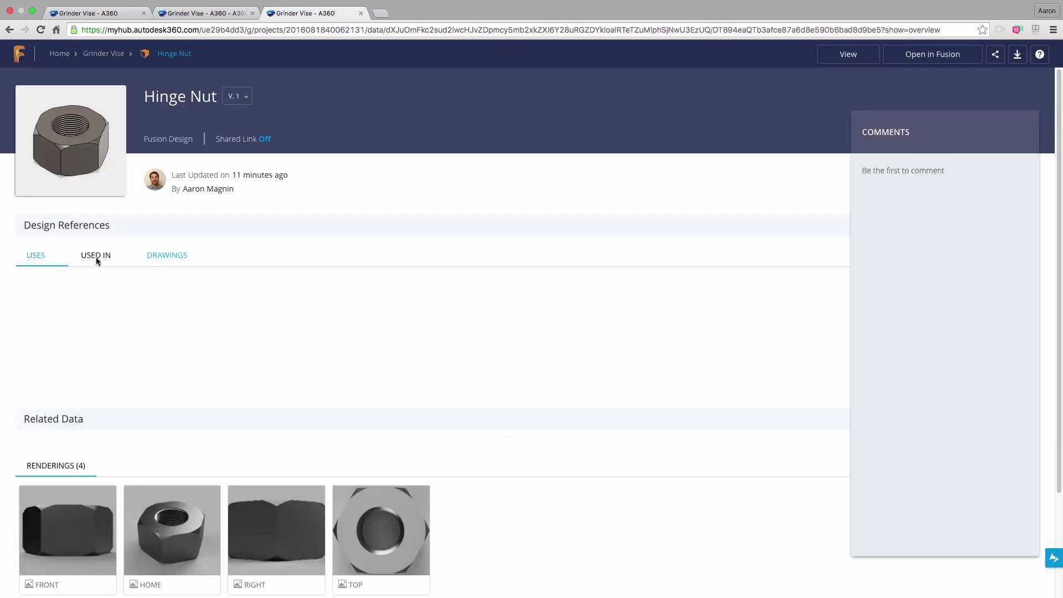
click(95, 257)
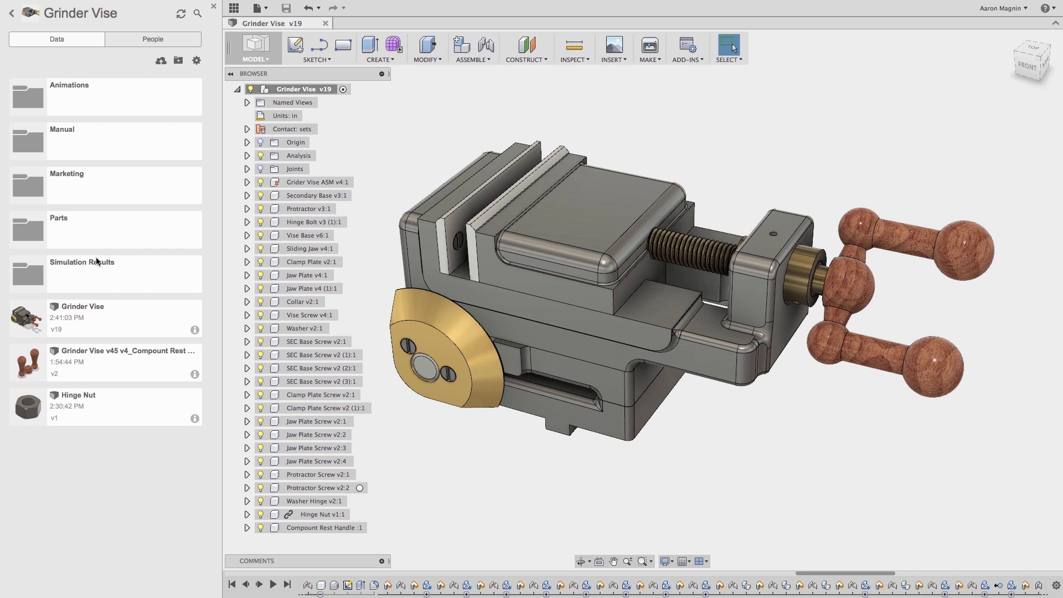
- Look over the file commands in Fusion 360 and start exporting the top-level Grinder Vise assembly
click(268, 9)
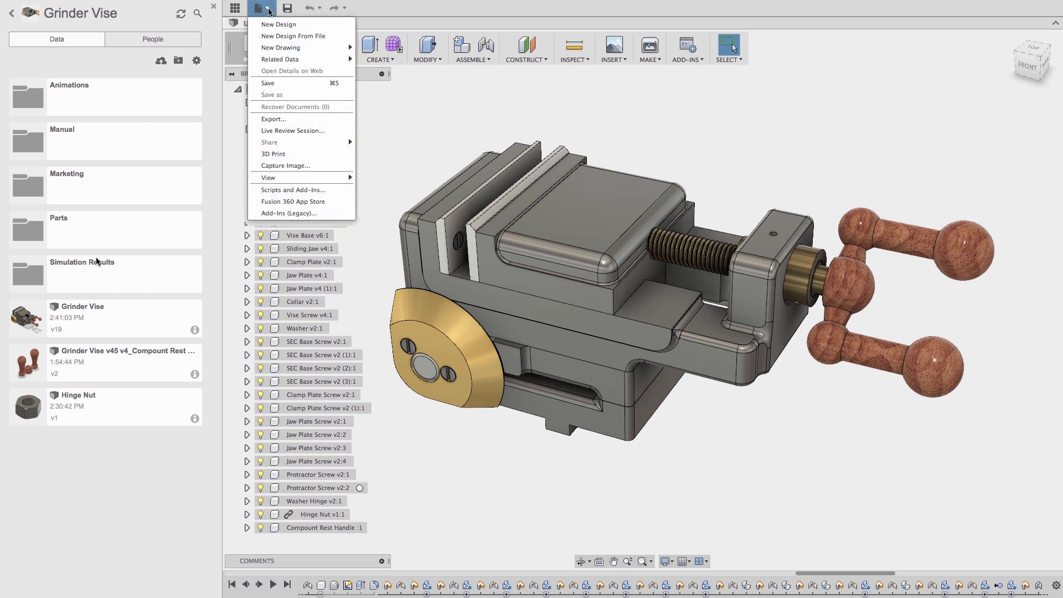
click(268, 9)
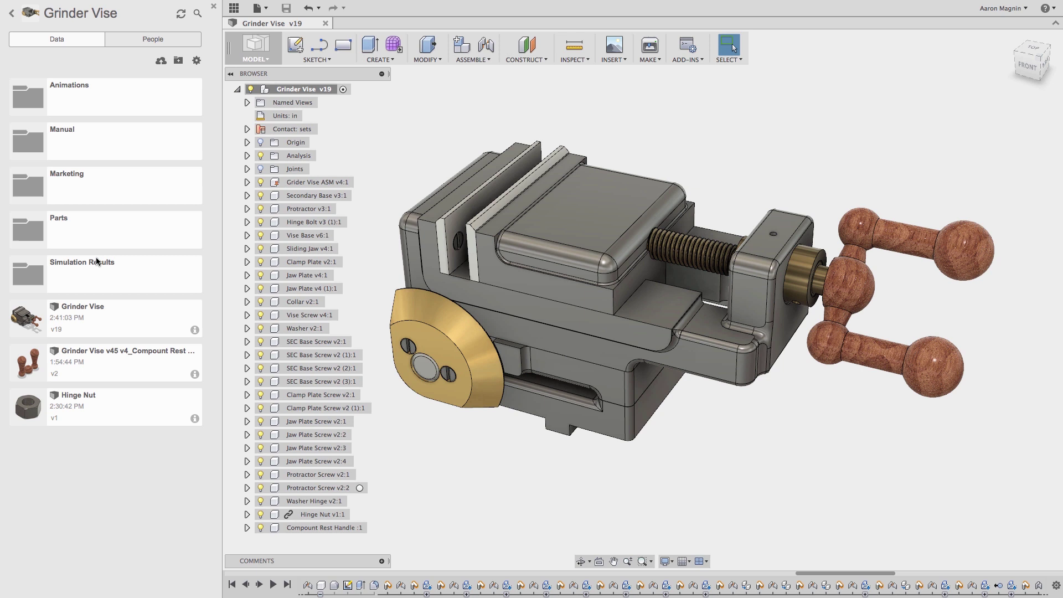
right_click(297, 93)
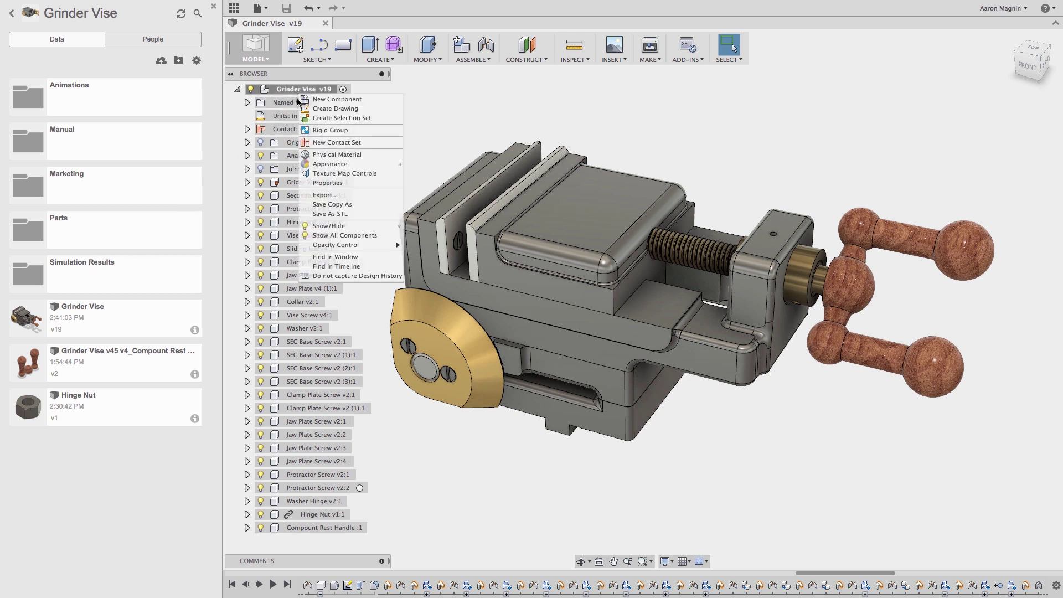
click(324, 195)
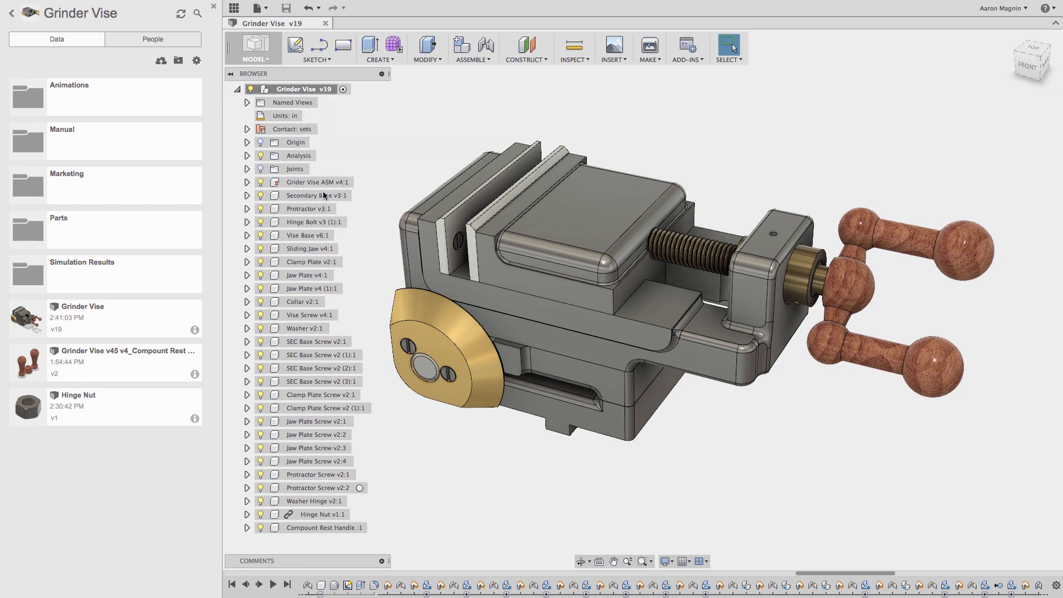